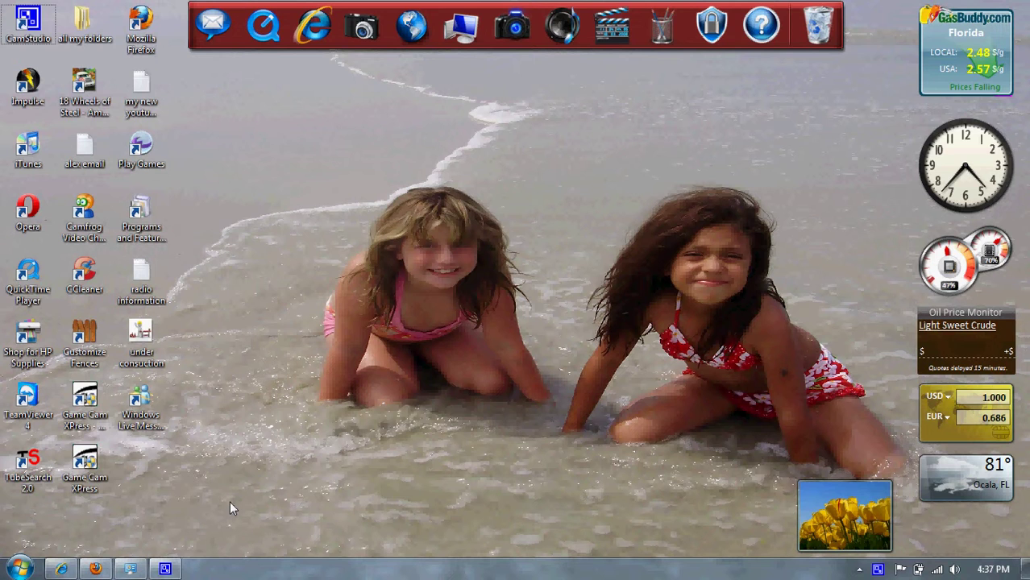
mouse_move(917, 572)
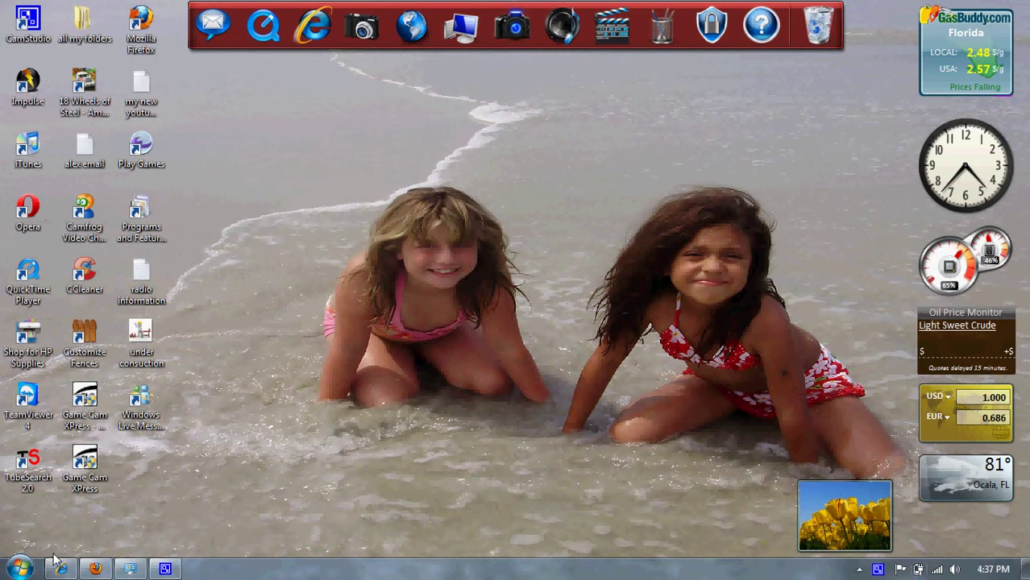
click(96, 569)
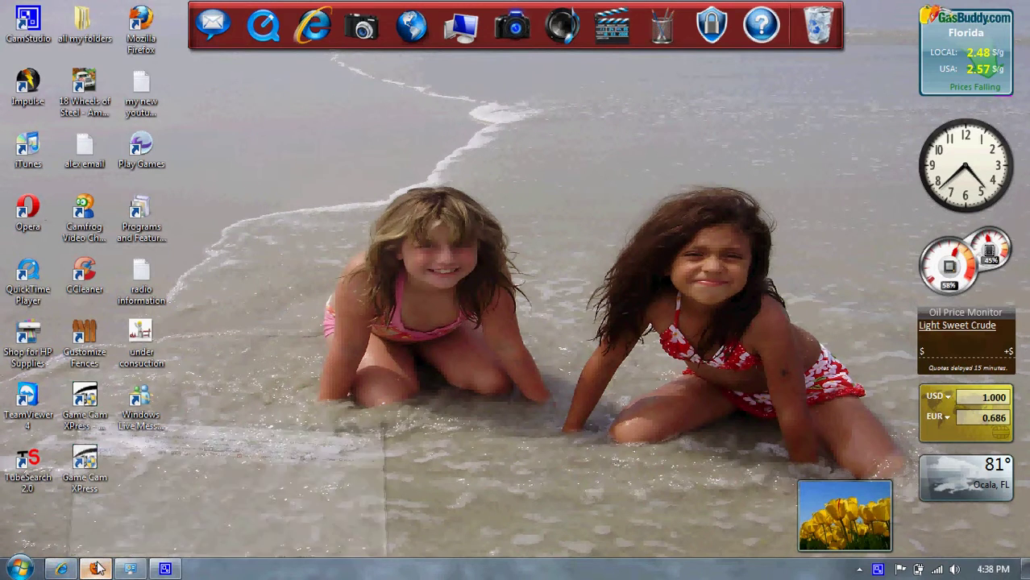
click(297, 68)
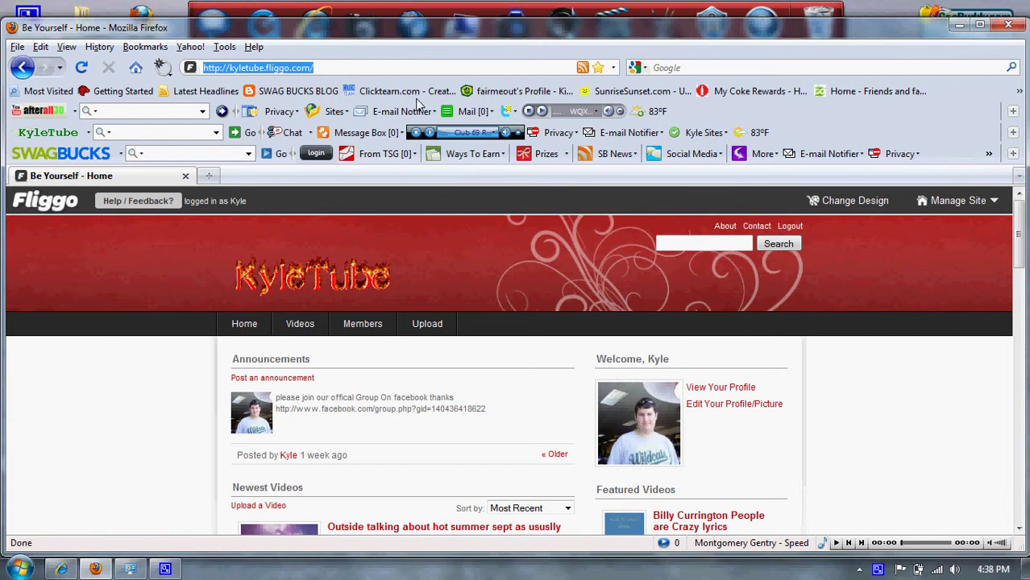
text(www.googl)
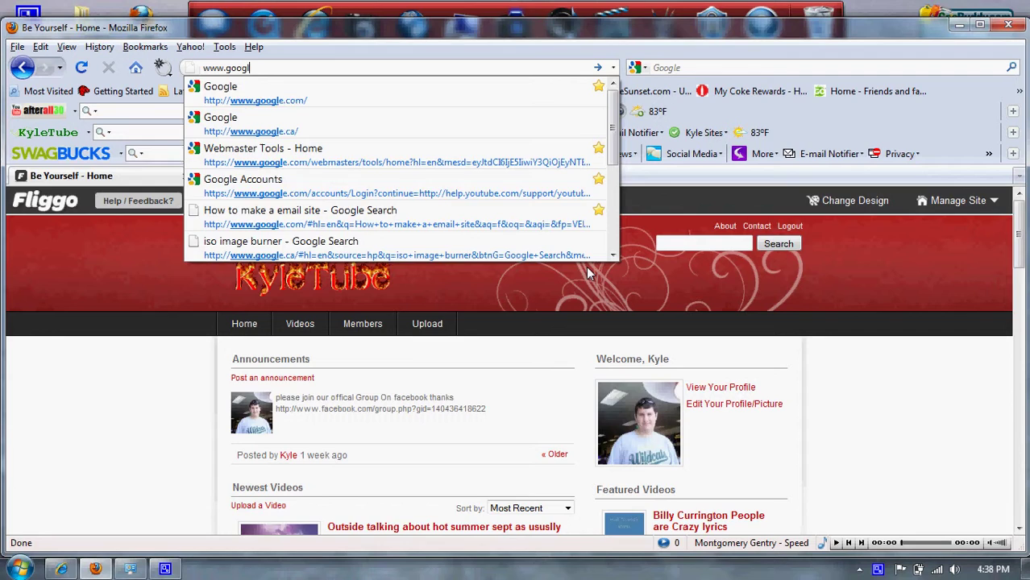
text(e.com)
key(Return)
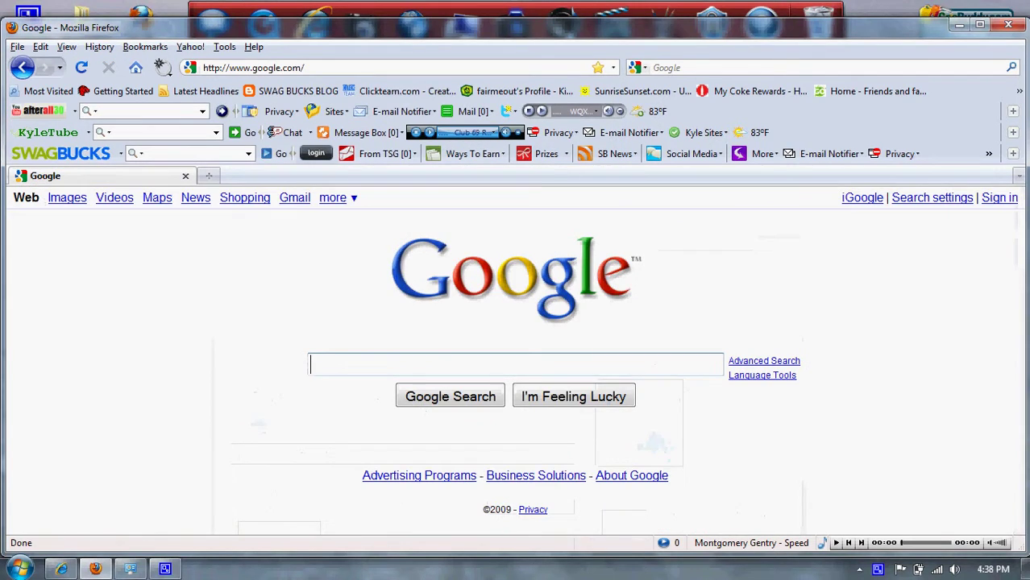
Close the browser, launch Calculator in programmer view and choose the Purchase price worksheet
click(1017, 24)
click(19, 569)
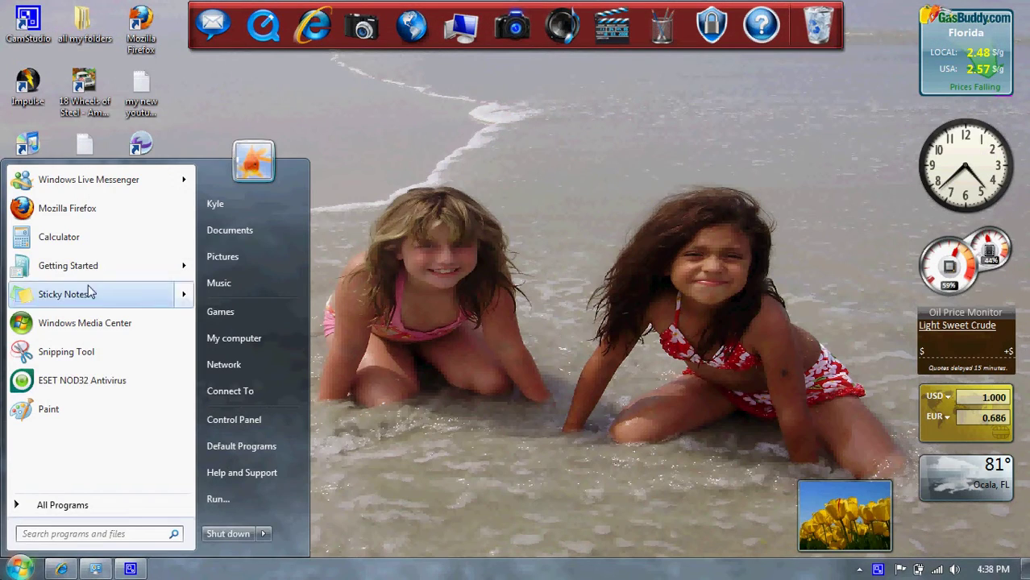
click(59, 237)
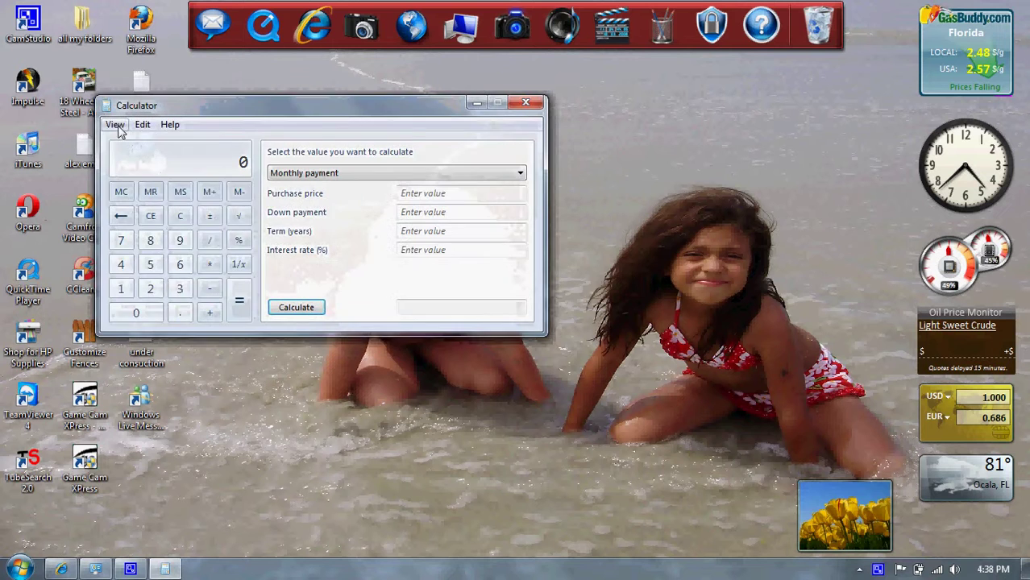
click(116, 125)
key(alt+3)
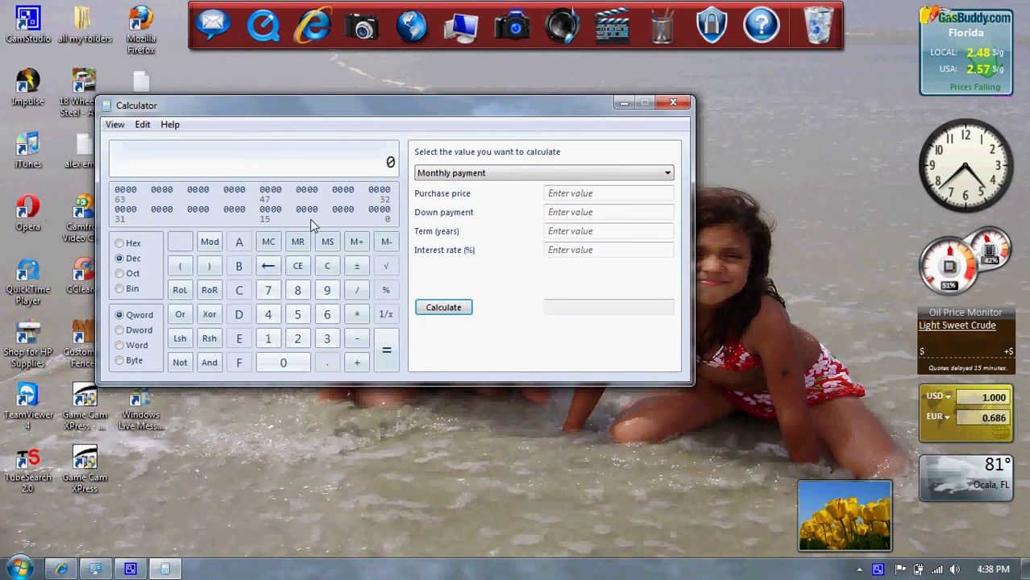
click(531, 172)
click(505, 209)
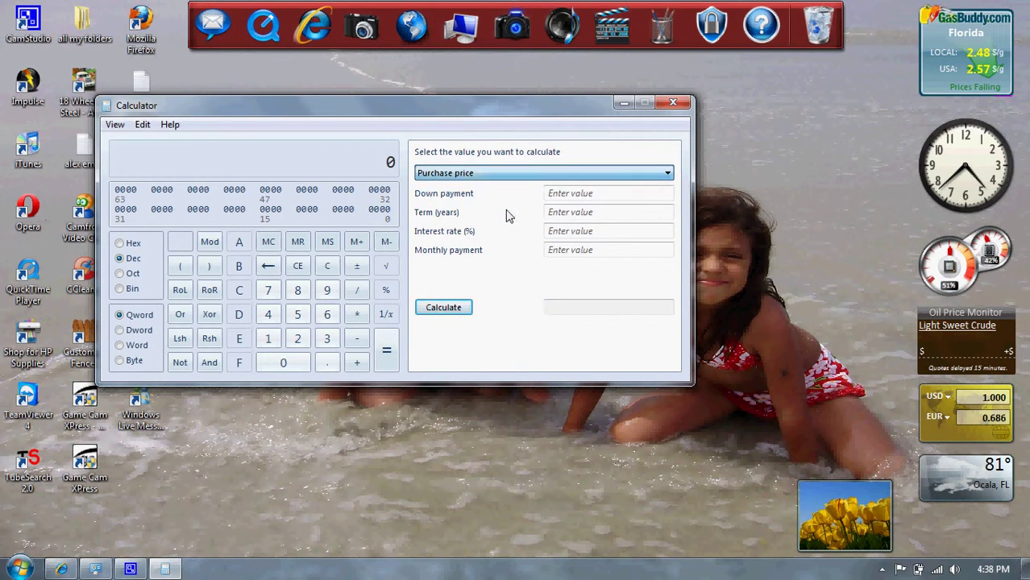
Enter the down payment, term in years, interest rate and monthly payment values
click(602, 199)
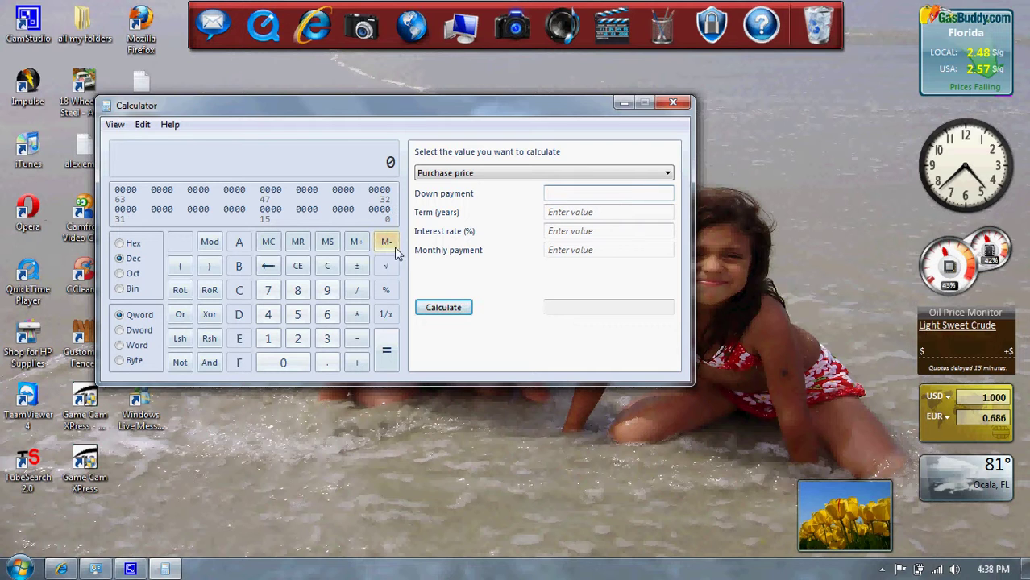
text(250)
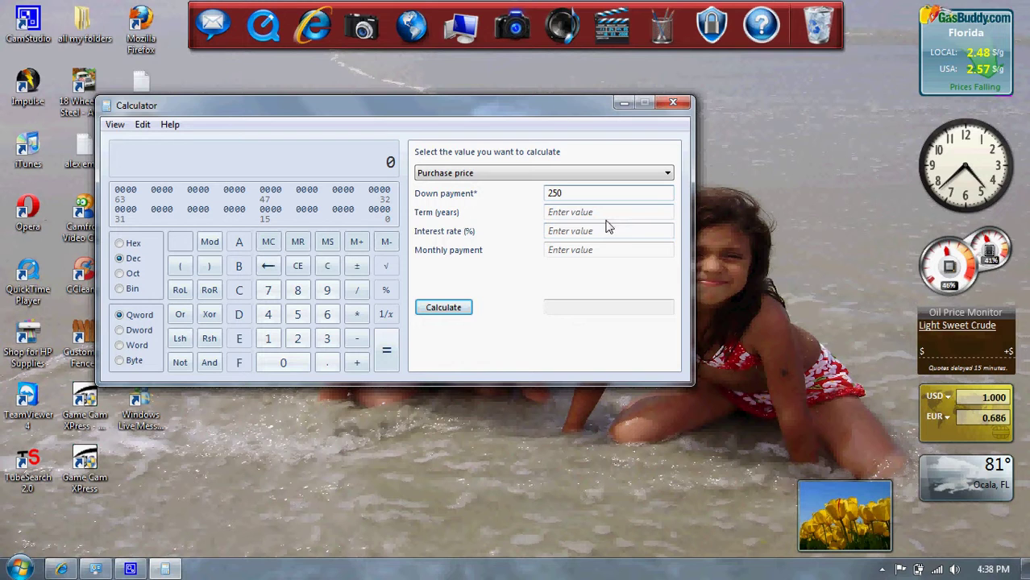
click(582, 213)
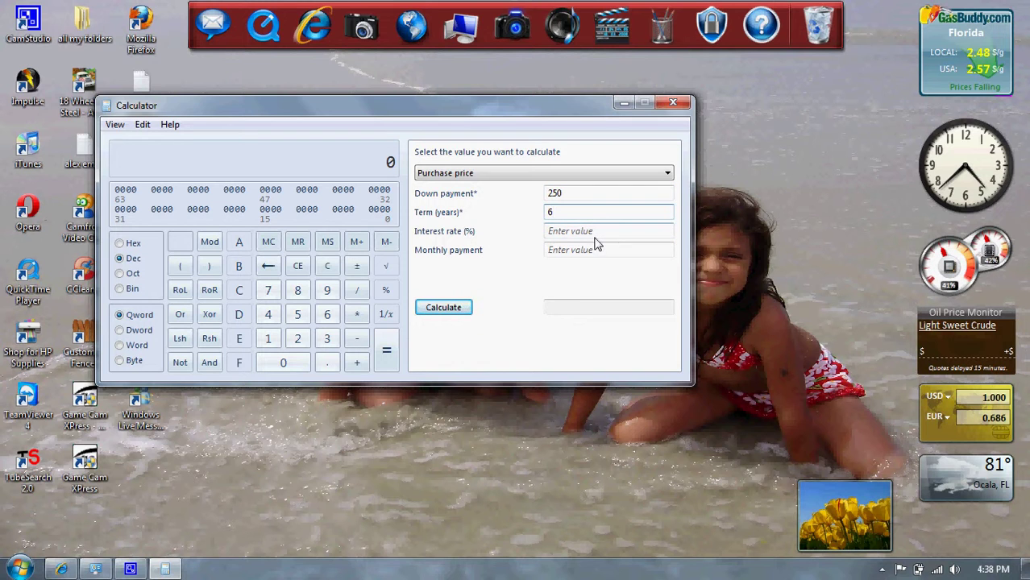
key(Tab)
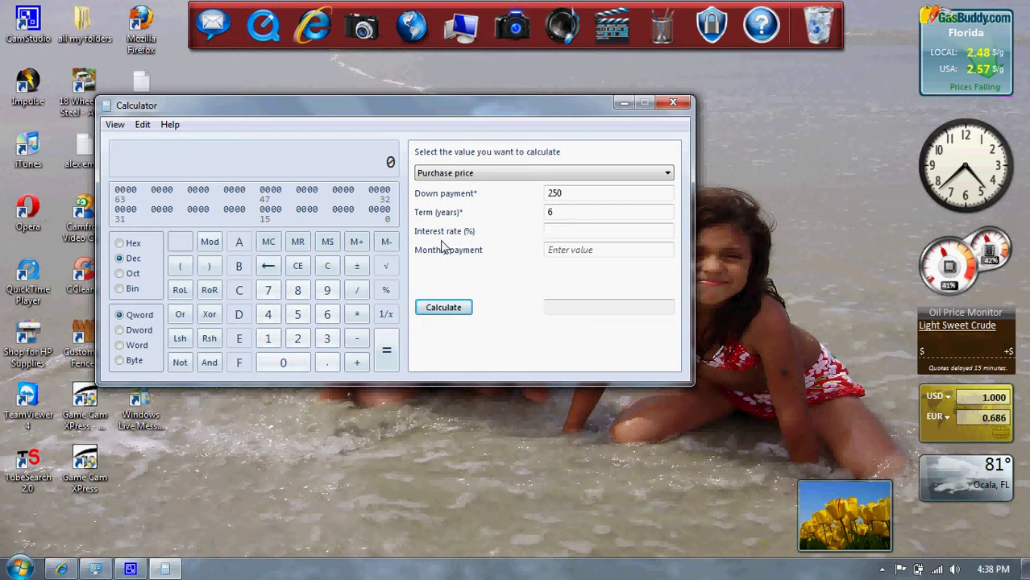
text(5)
text(6)
click(627, 257)
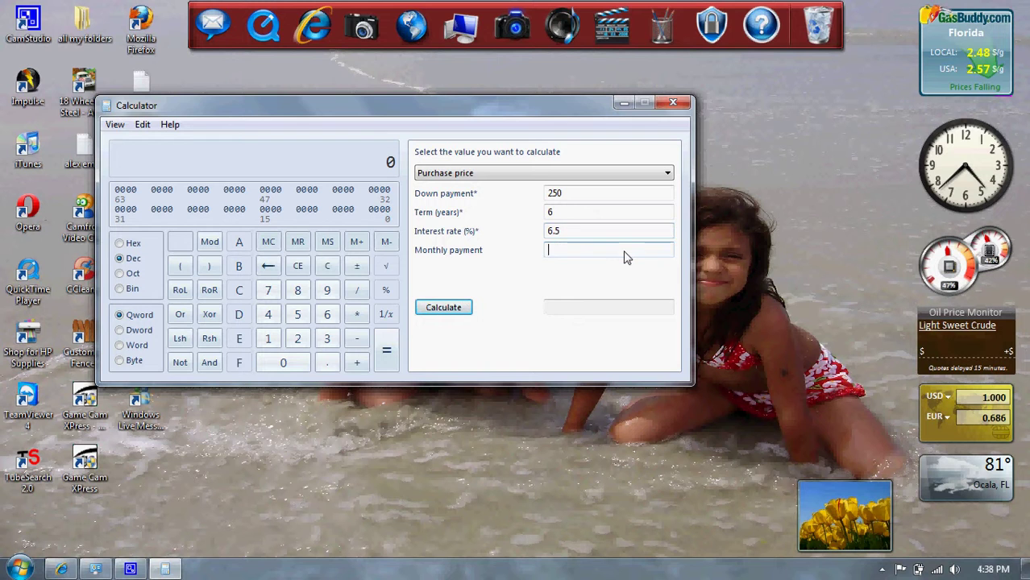
Correct the values to 2000, 6, 6.5, 200 and calculate purchase price 13897.72976307082
click(447, 308)
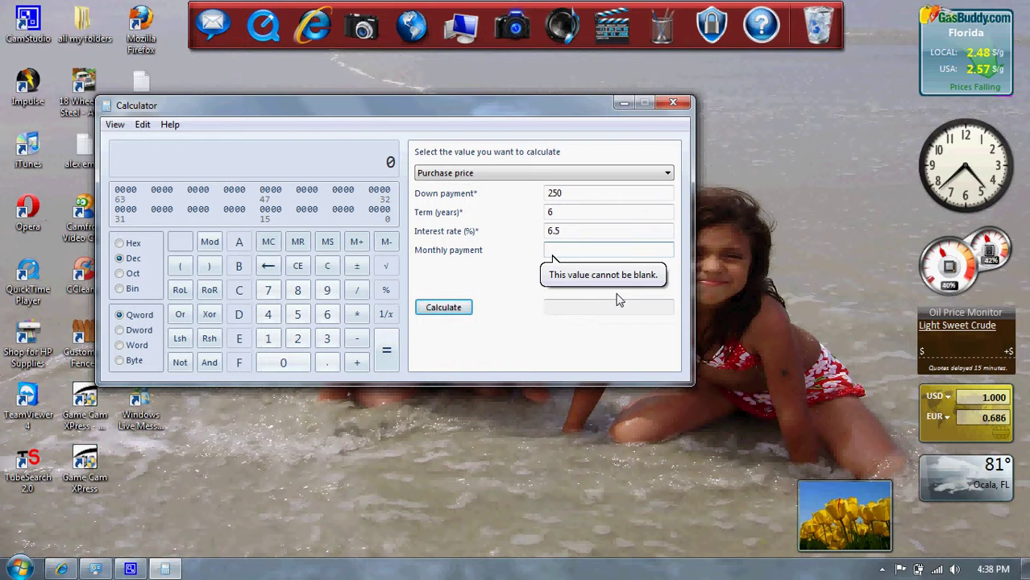
click(596, 195)
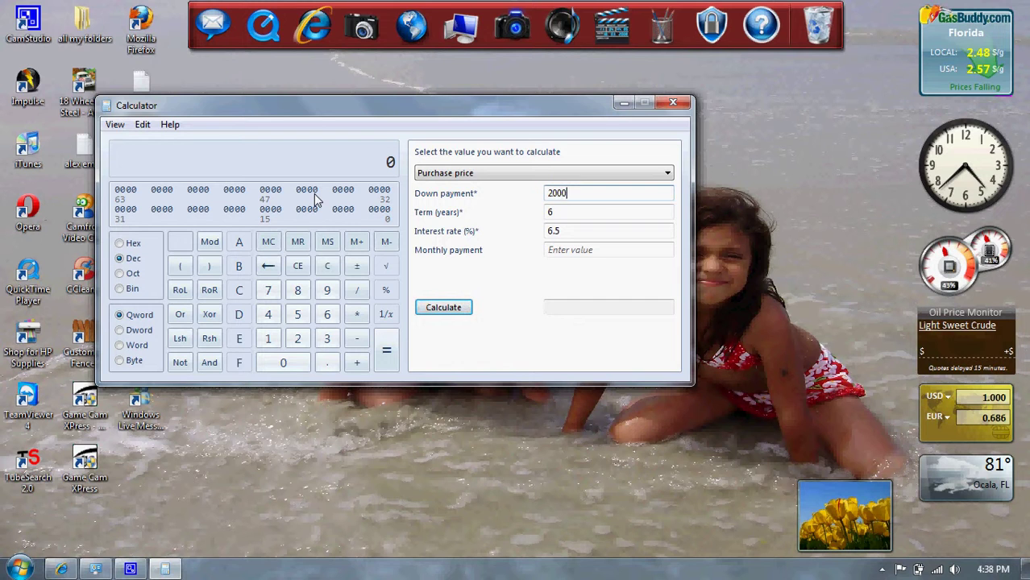
click(586, 253)
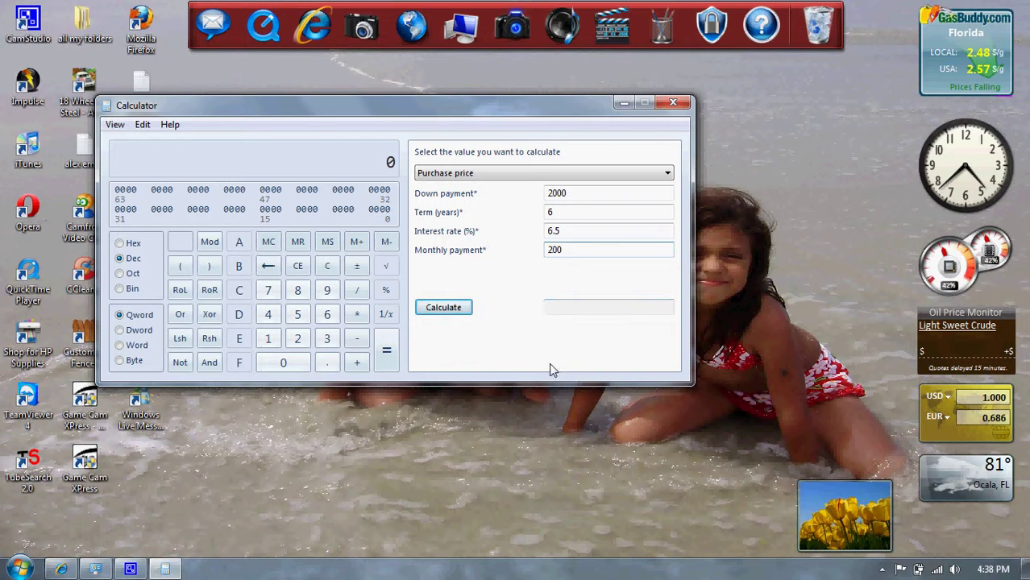
click(428, 303)
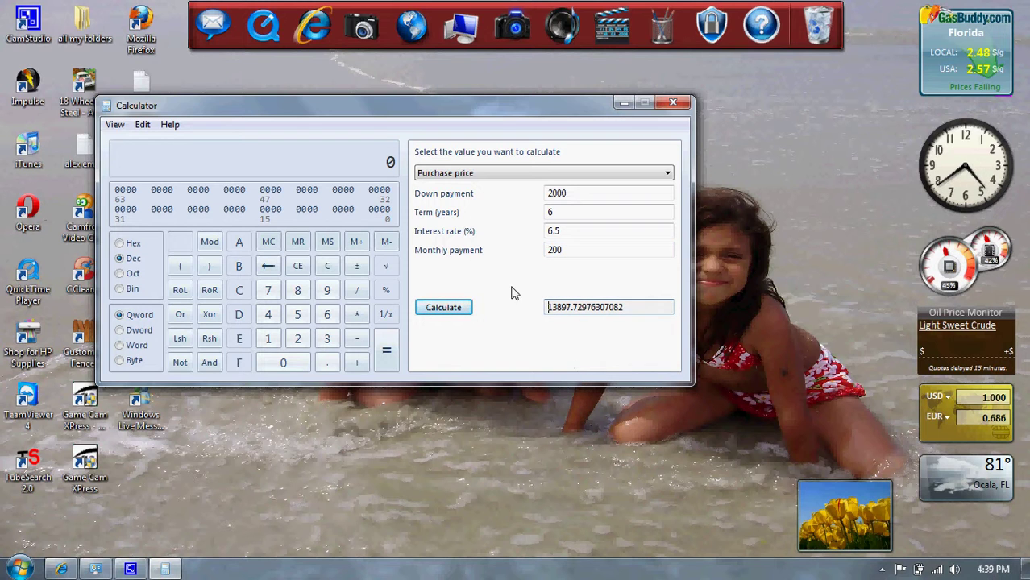
drag(552, 307, 651, 320)
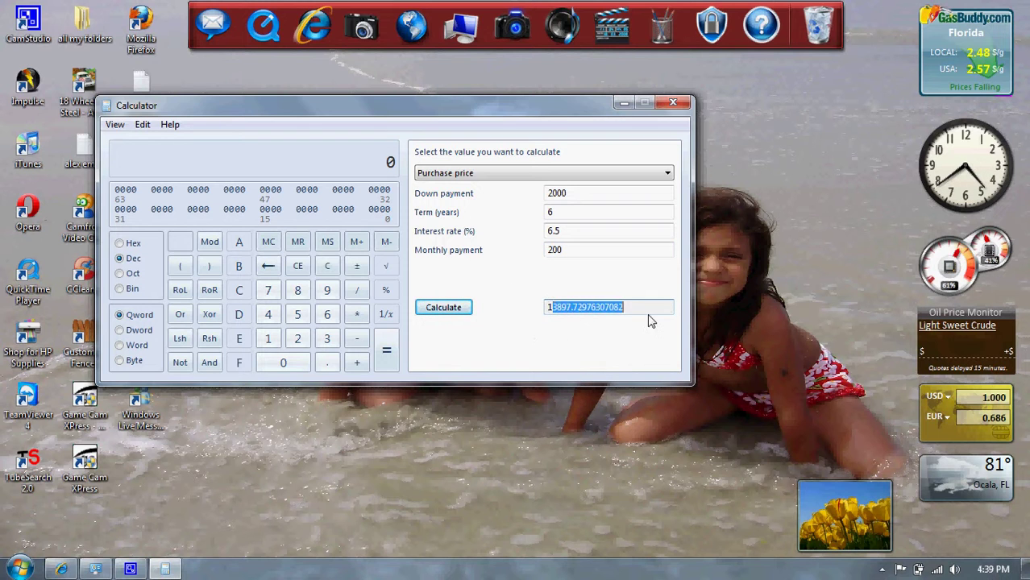
Switch the calculator view back, then compute the term in years and the monthly payment
click(115, 125)
click(137, 140)
click(367, 173)
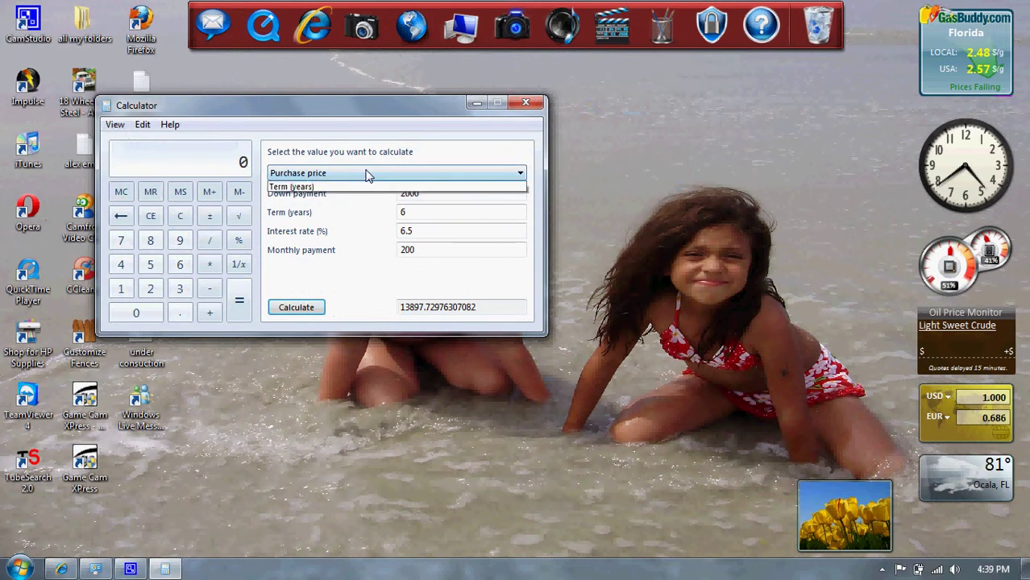
click(359, 219)
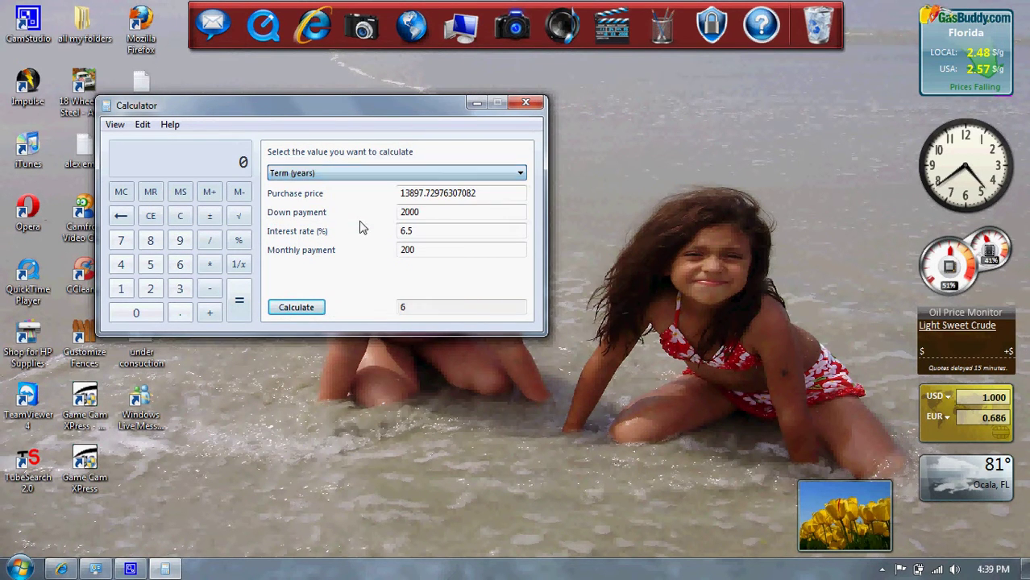
click(312, 309)
click(326, 172)
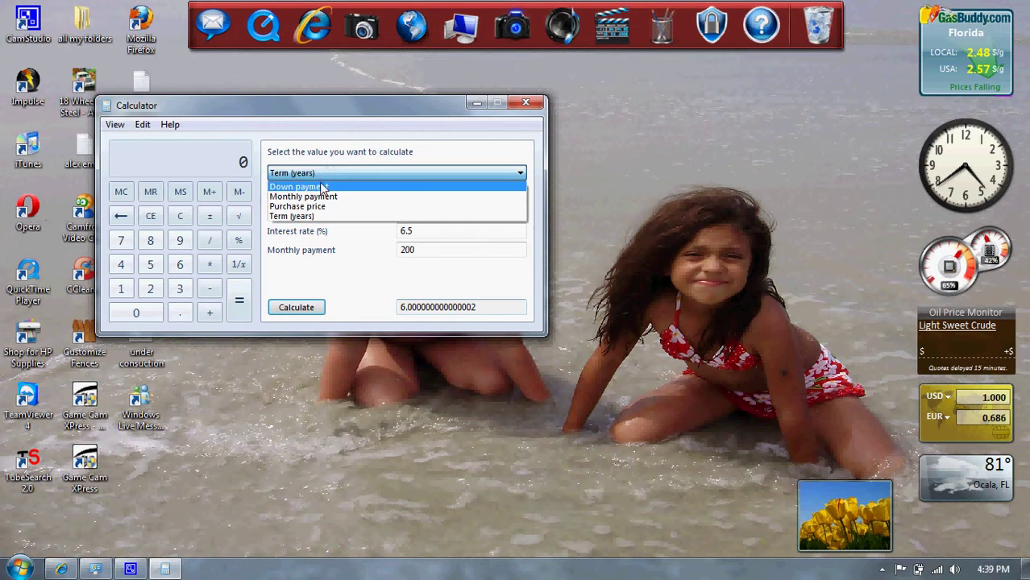
click(320, 196)
click(302, 306)
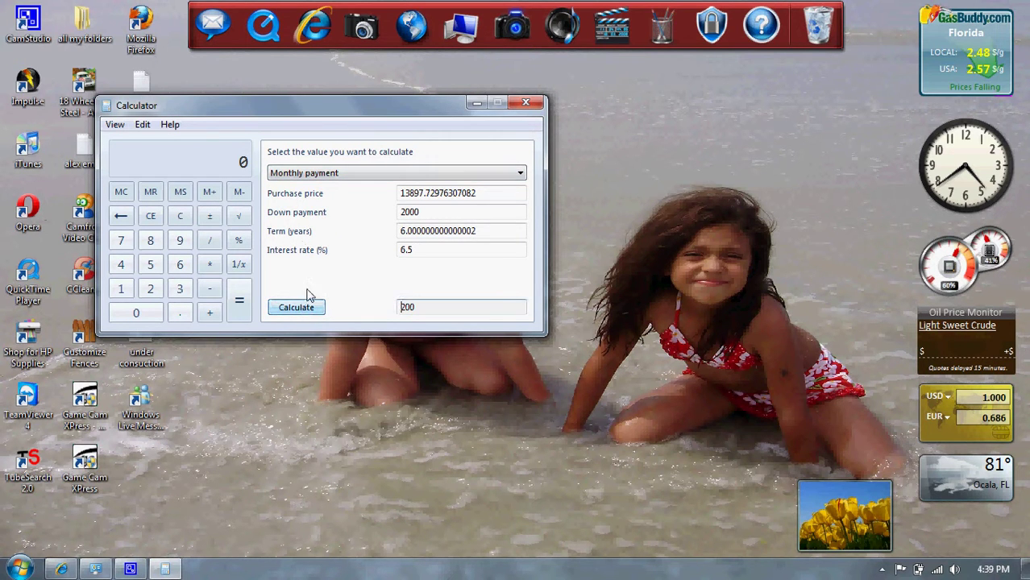
Recalculate the purchase price with a 2-year term, then with 1% interest
click(311, 170)
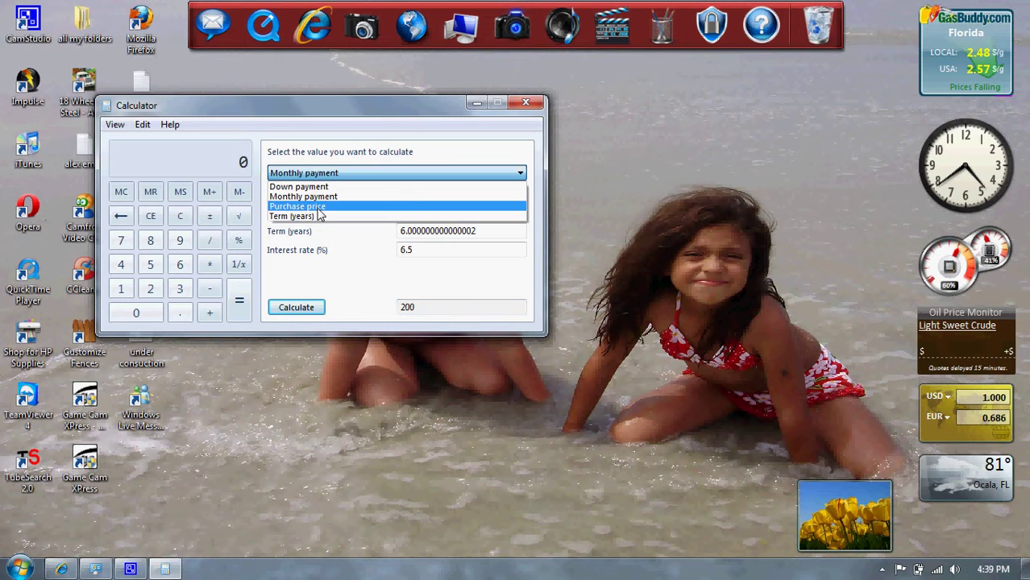
click(316, 205)
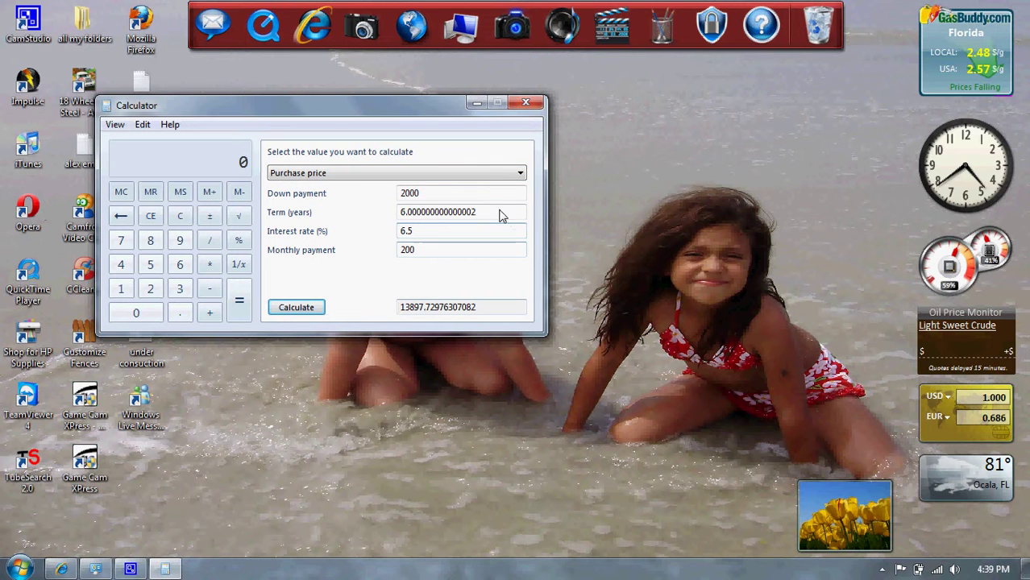
drag(501, 213, 295, 232)
text(2)
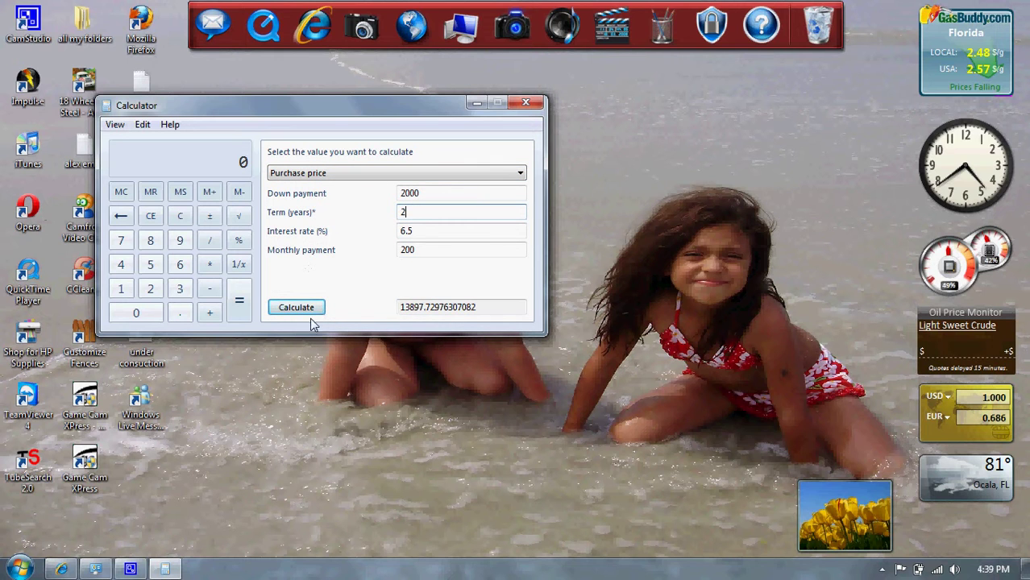
click(295, 308)
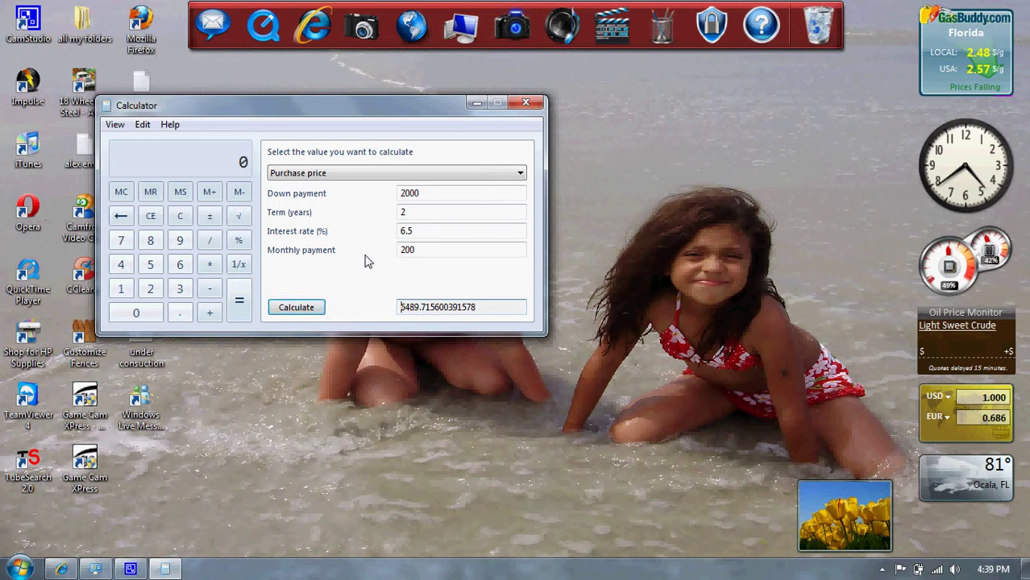
drag(474, 235, 258, 245)
text(1)
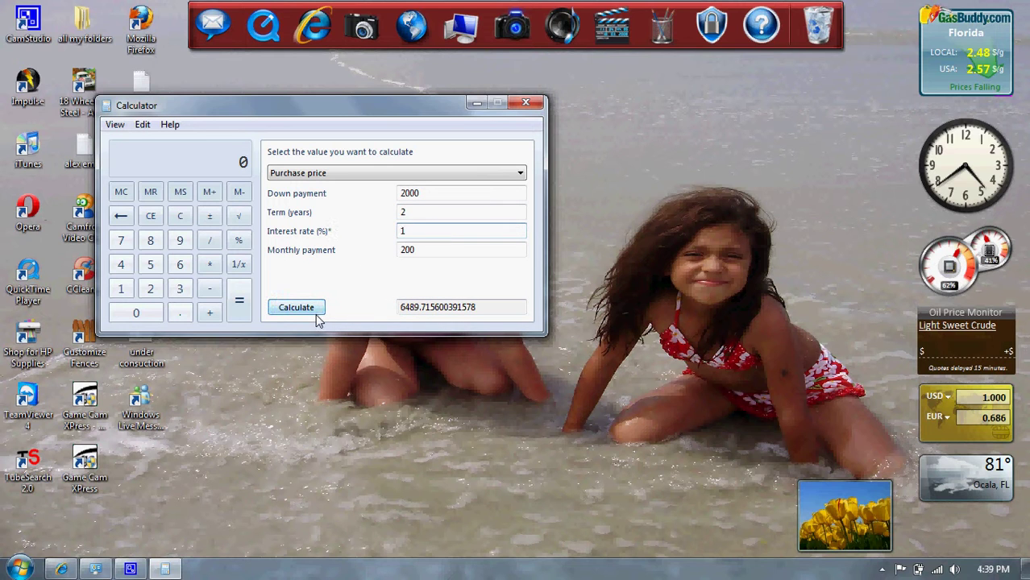
click(314, 311)
Set monthly payment and down payment to 1, recalculating each time, then close Calculator
drag(484, 249, 379, 256)
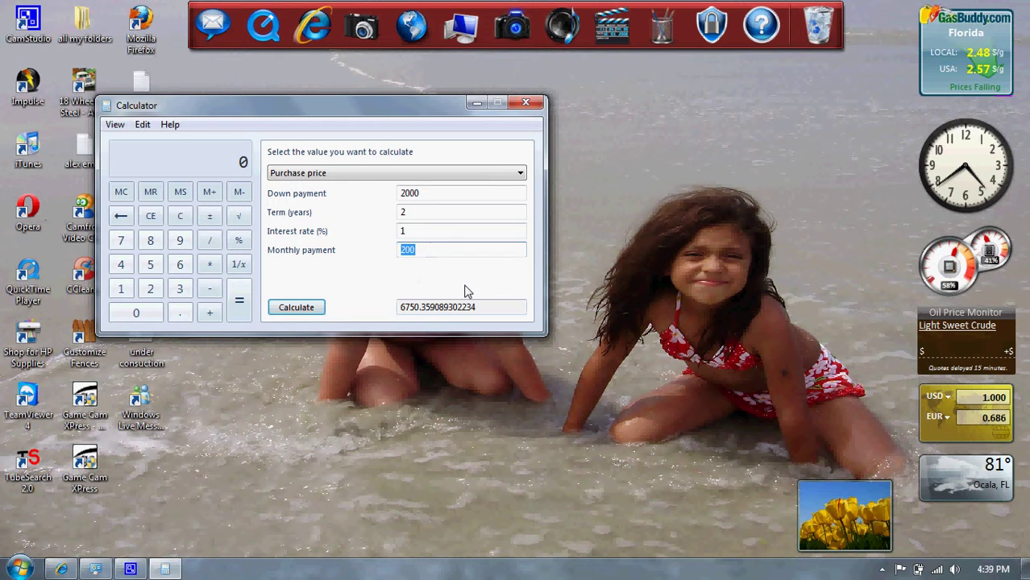
text(1)
click(310, 307)
drag(439, 197, 359, 216)
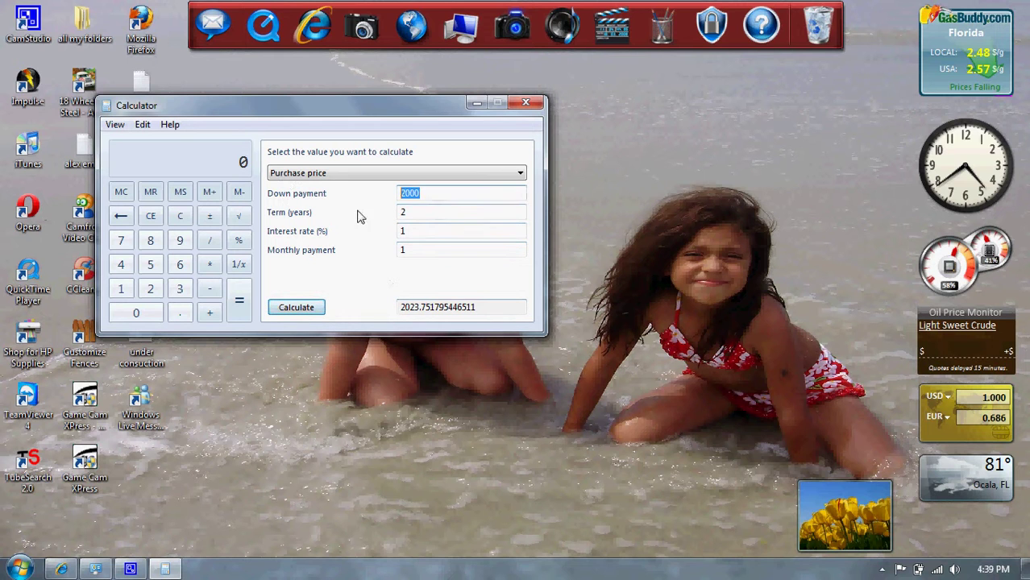
text(1)
click(310, 308)
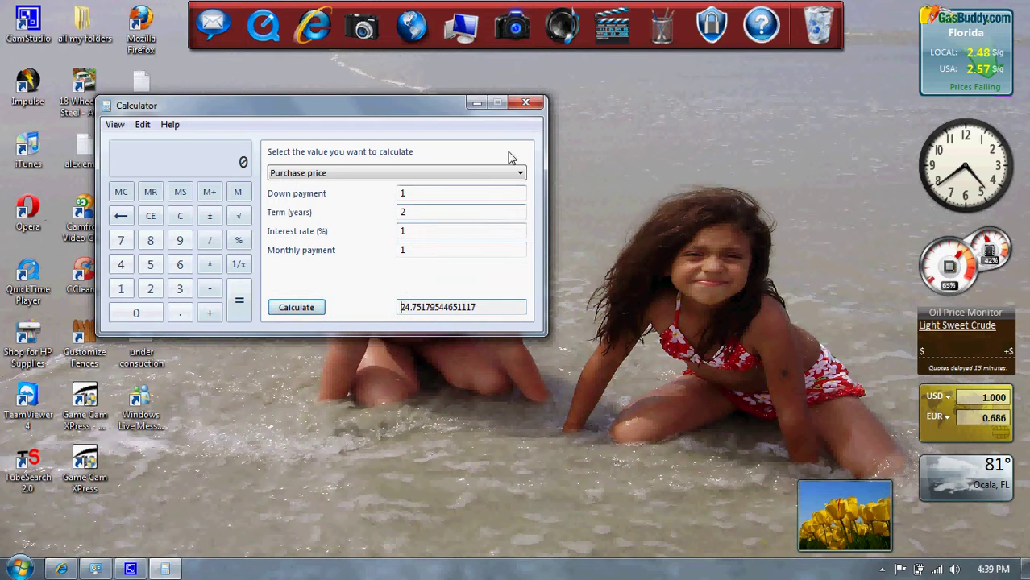
click(526, 102)
click(31, 569)
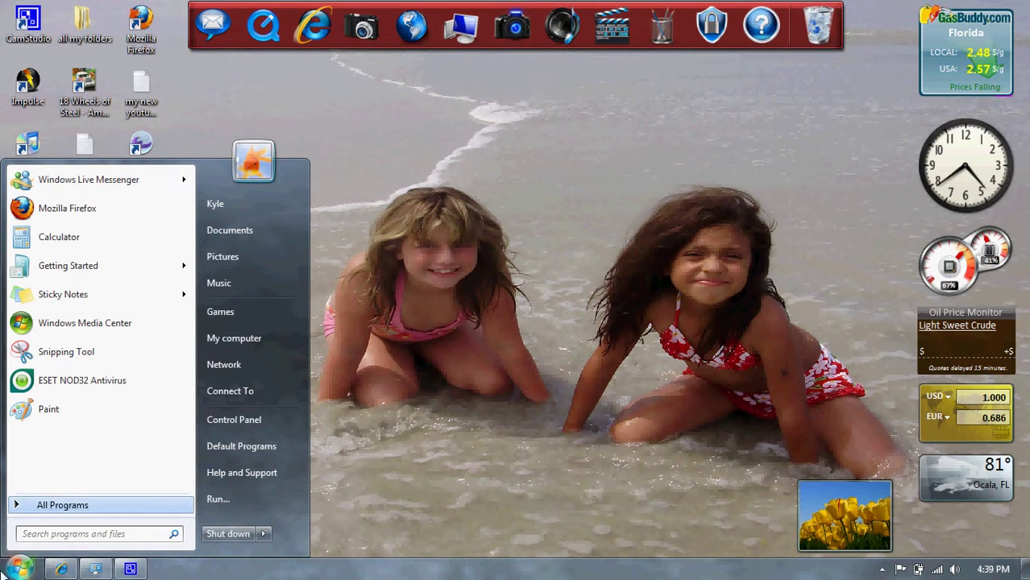
click(62, 416)
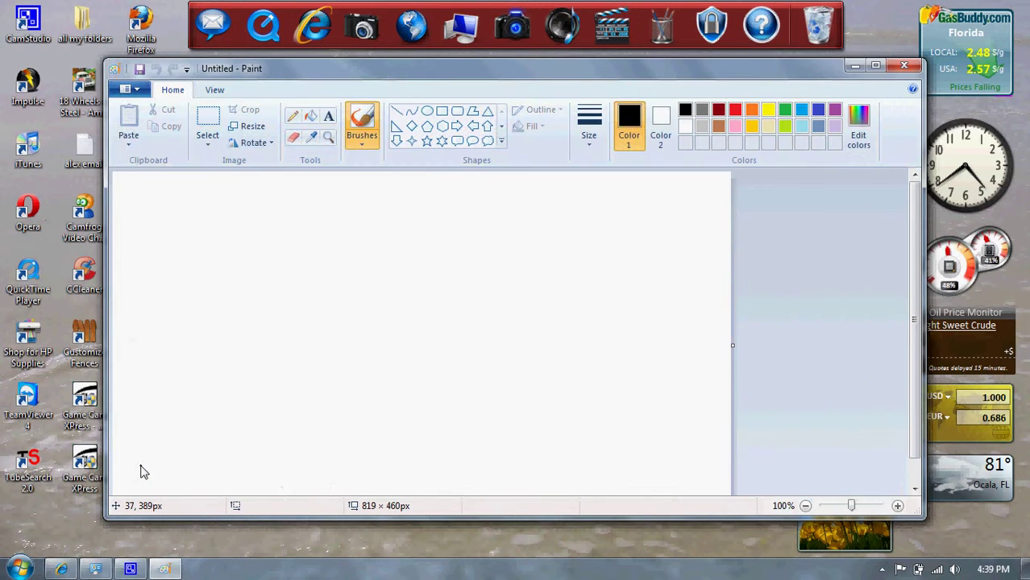
double_click(231, 75)
click(105, 28)
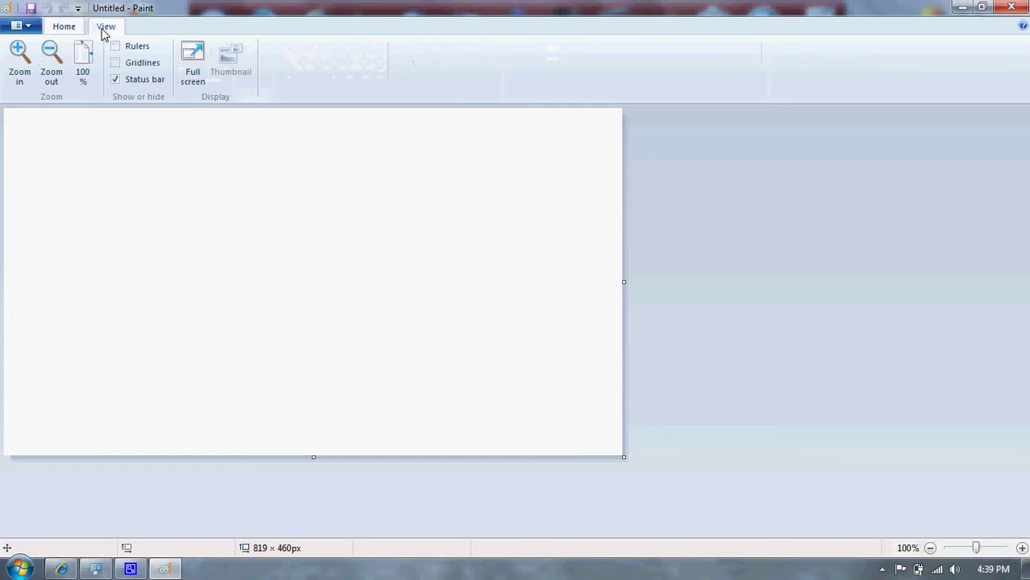
click(1012, 7)
key(super)
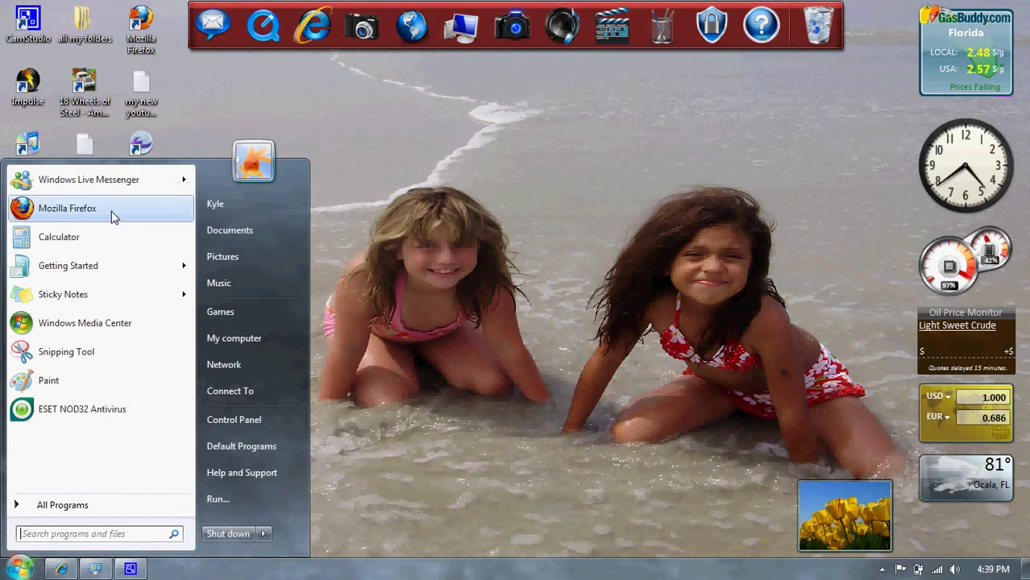
Start a new sticky note from the Start menu jump list and type 'Upload a new video to youtube'
click(20, 569)
key(super)
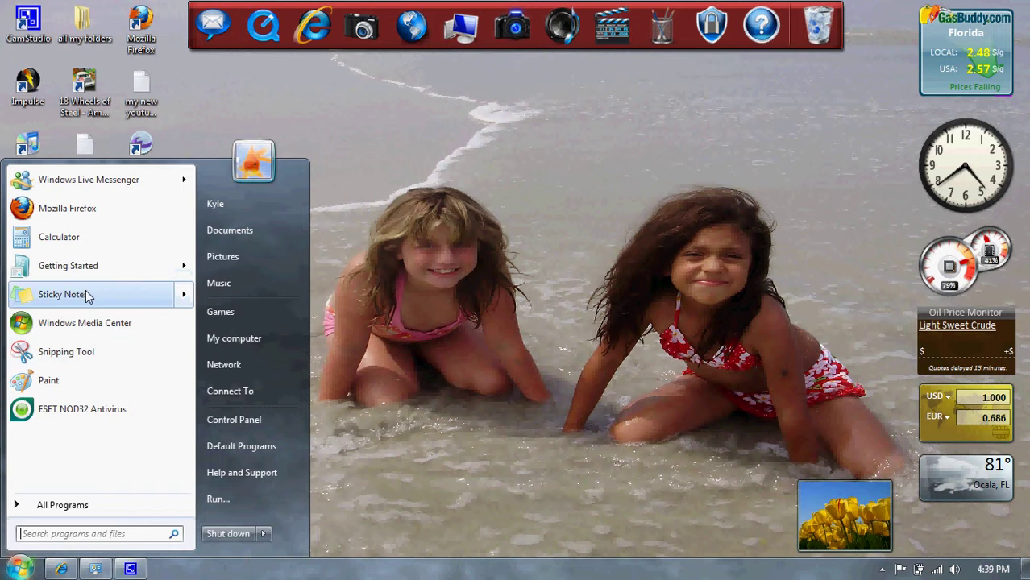
mouse_move(182, 298)
click(246, 194)
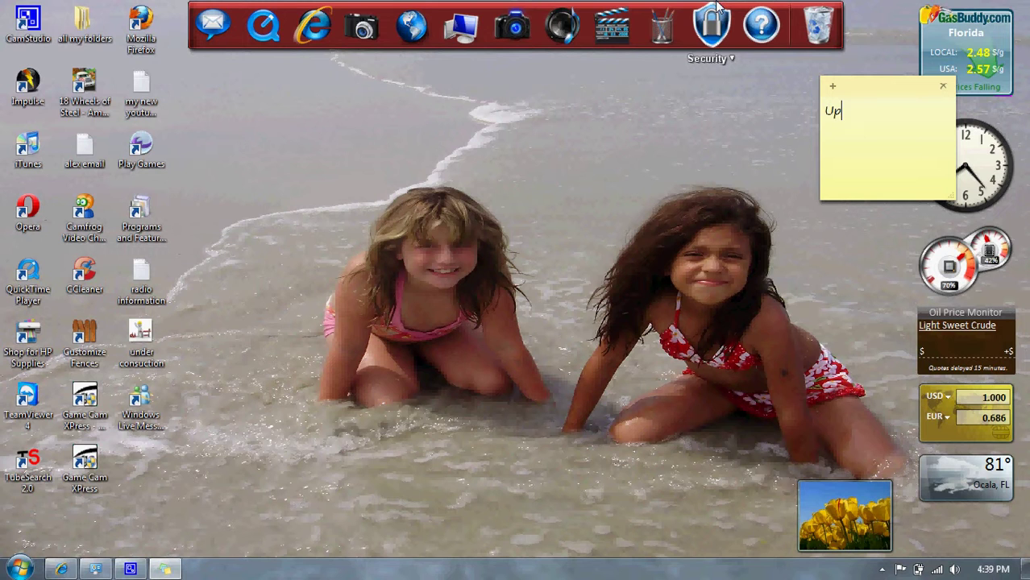
text(Upload a new vide)
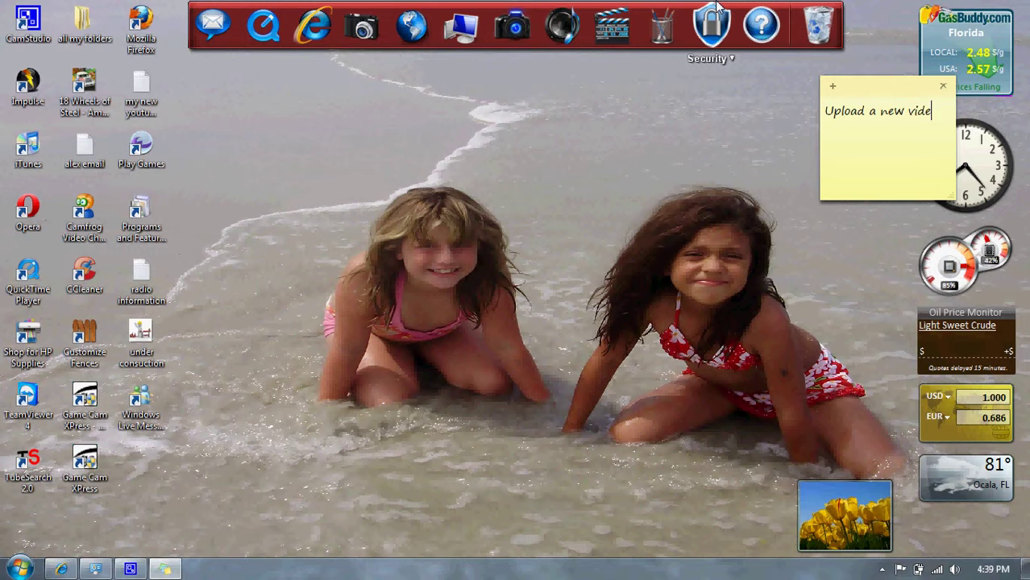
text(o to youtube)
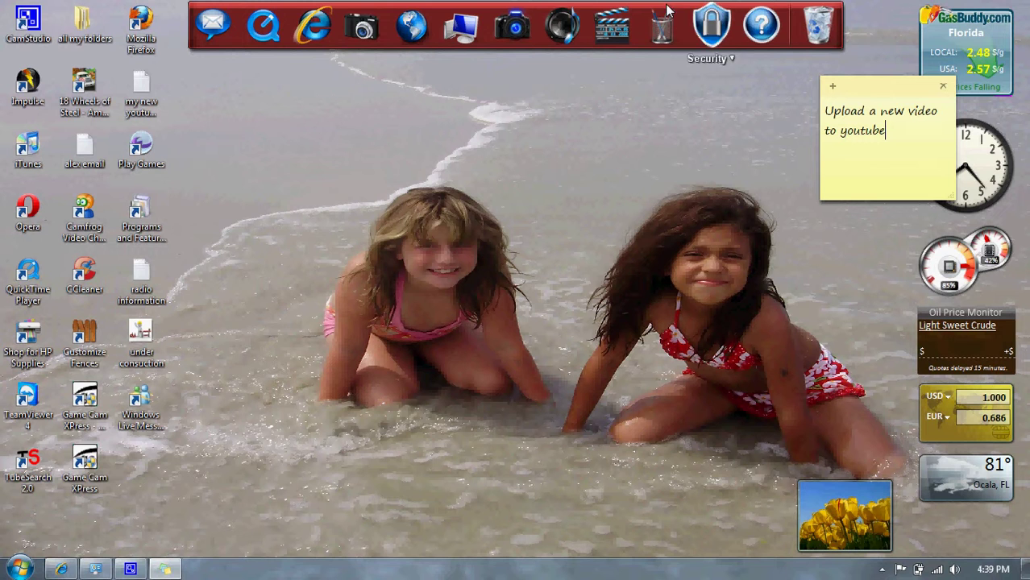
Close the Sticky Notes window from the taskbar, then create and delete a blank note
right_click(165, 569)
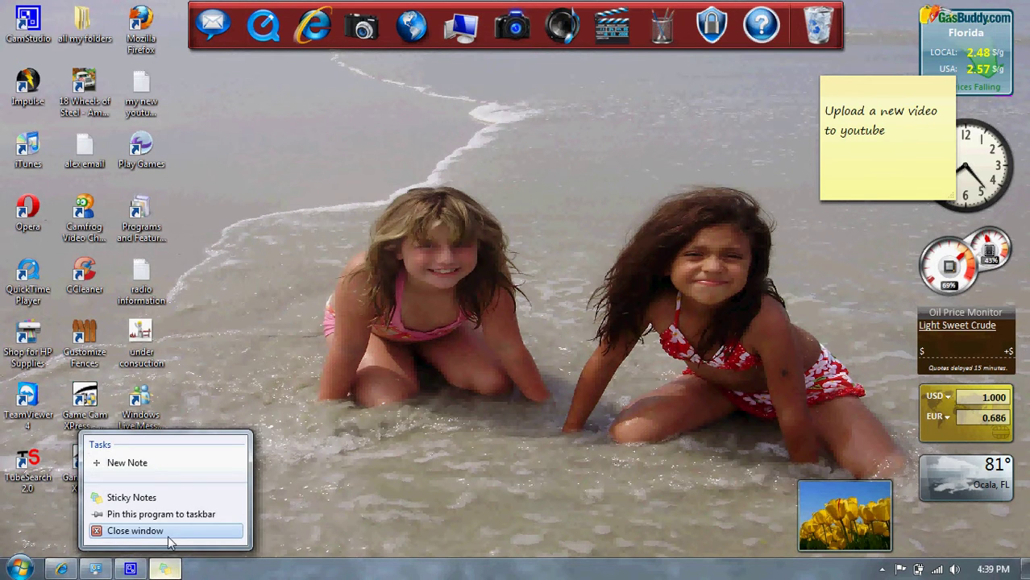
click(168, 532)
click(19, 569)
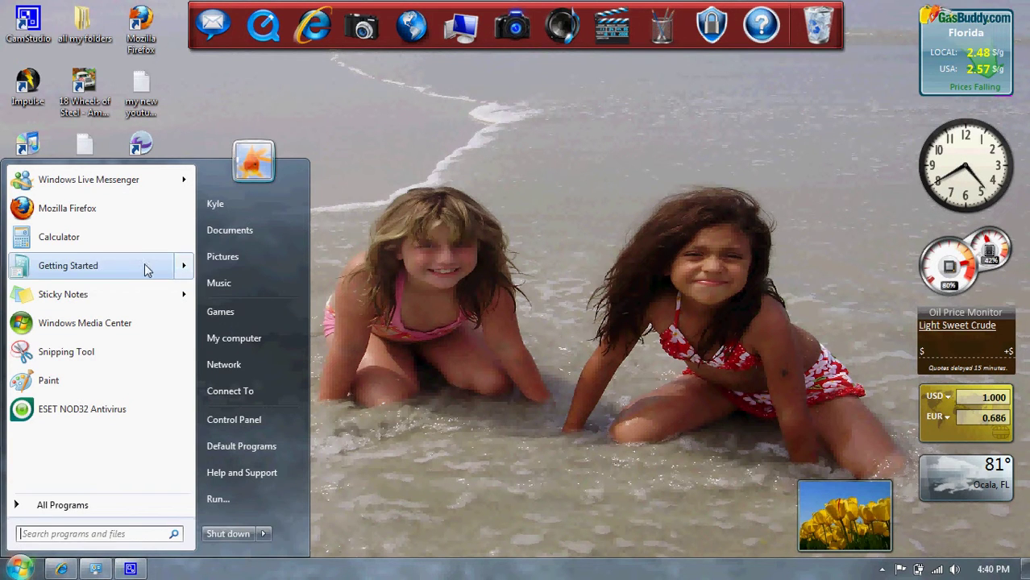
mouse_move(184, 297)
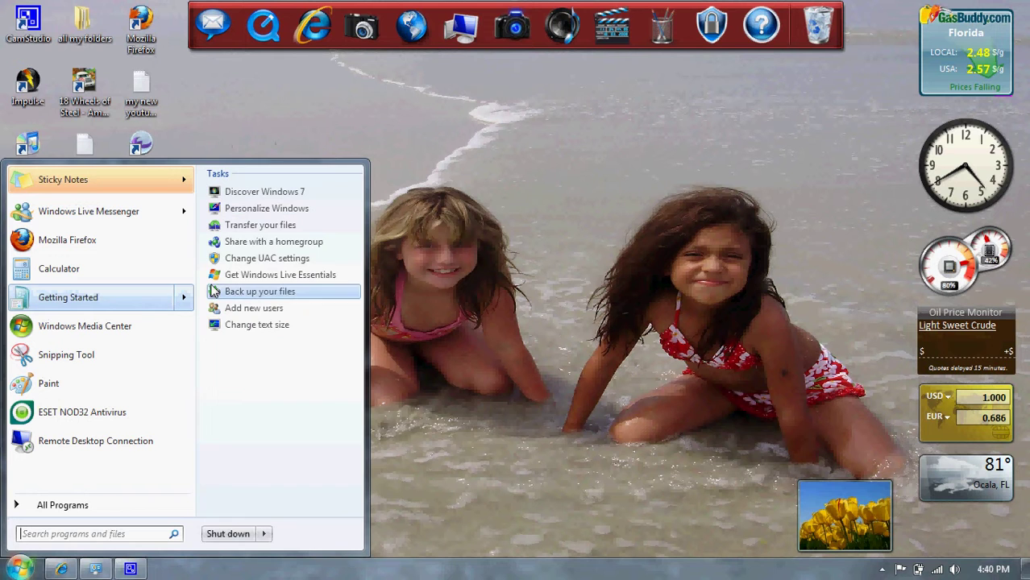
mouse_move(179, 180)
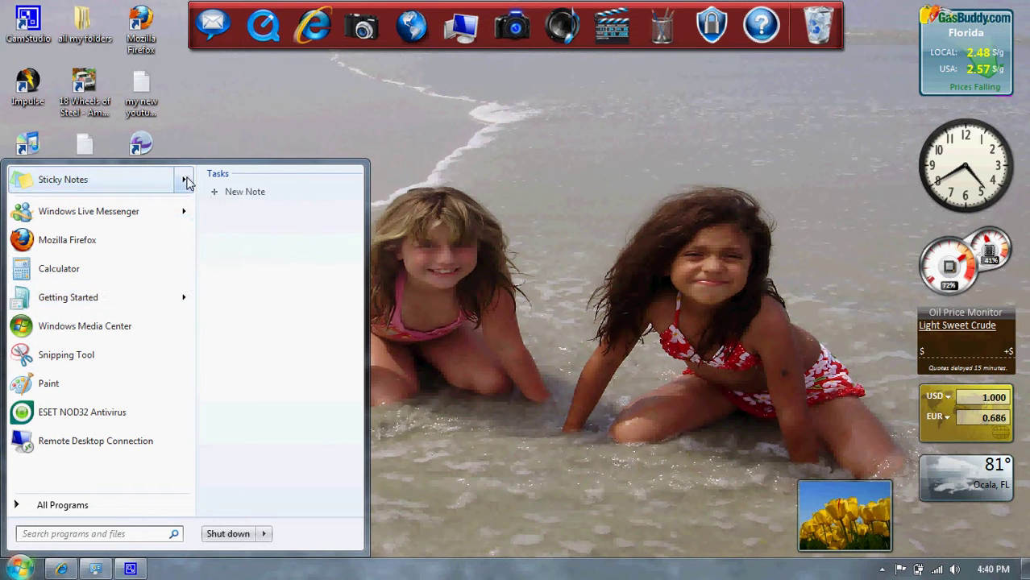
click(252, 195)
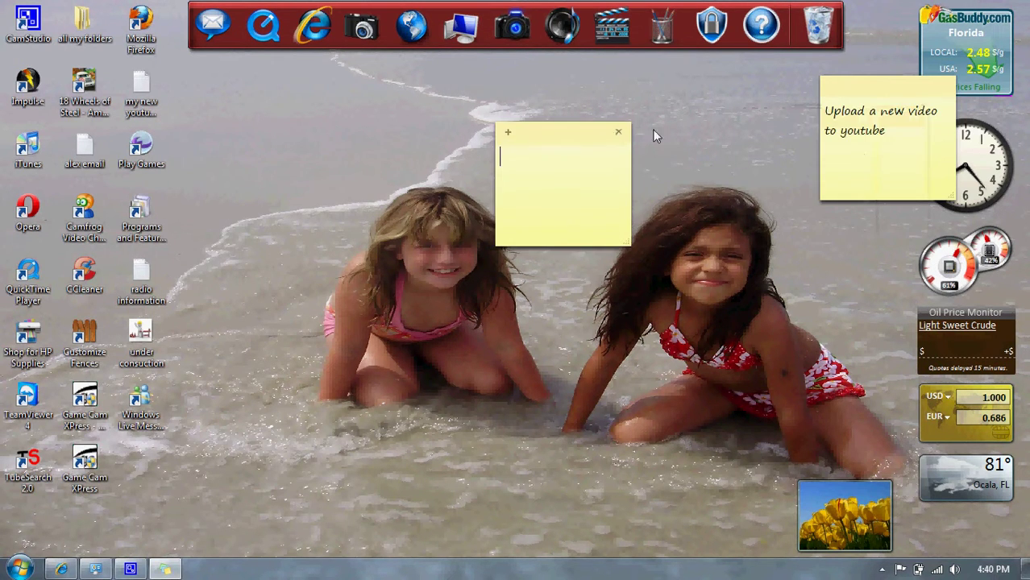
click(618, 133)
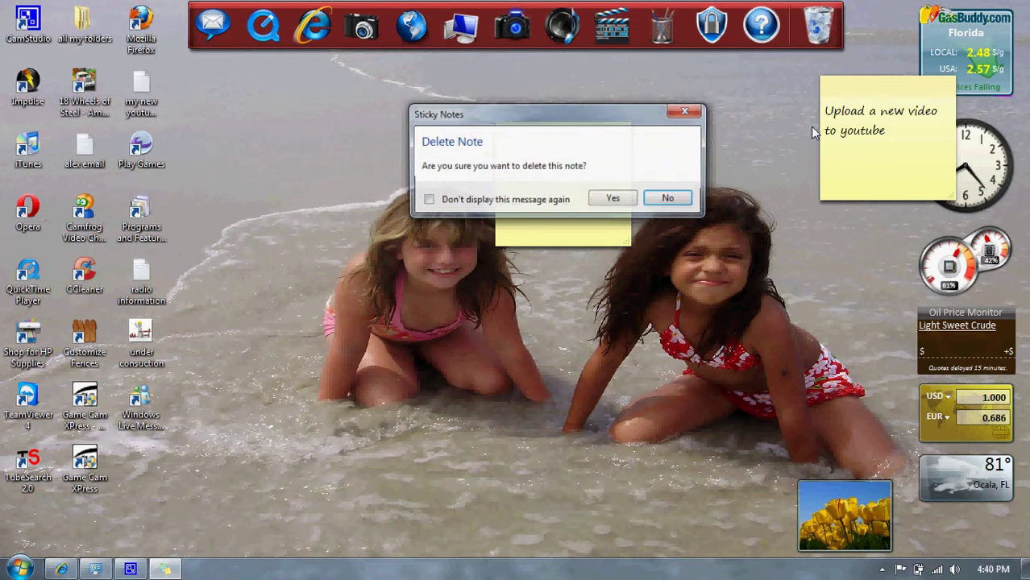
click(606, 196)
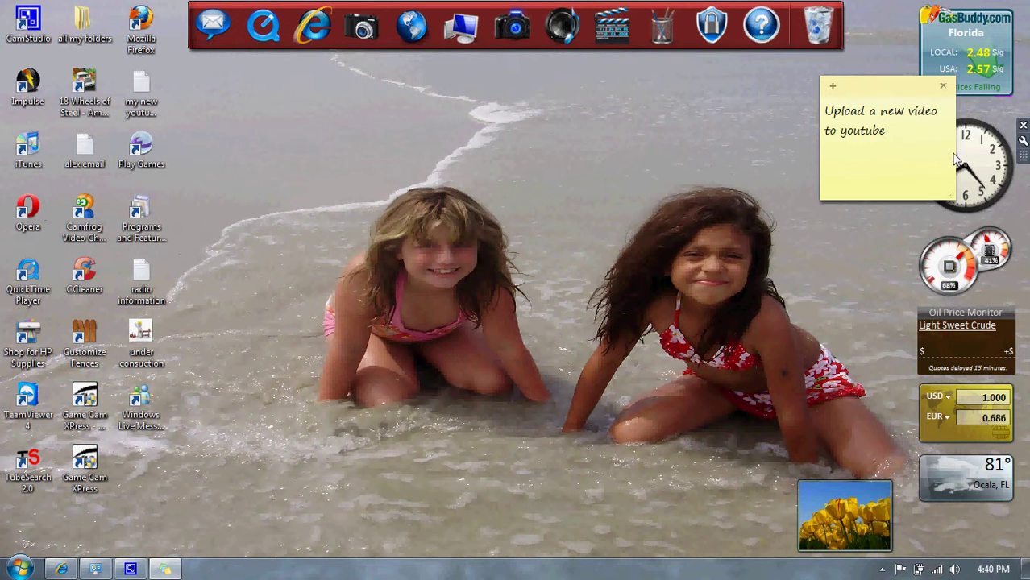
Create and delete another blank note, then delete the 'Upload a new video to youtube' note
right_click(888, 158)
key(Escape)
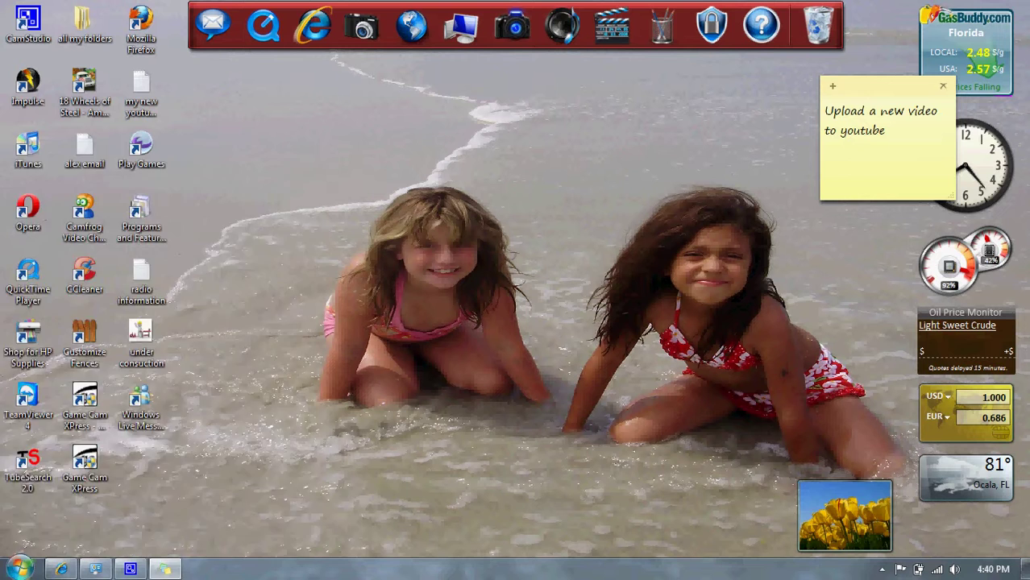
click(19, 569)
mouse_move(185, 183)
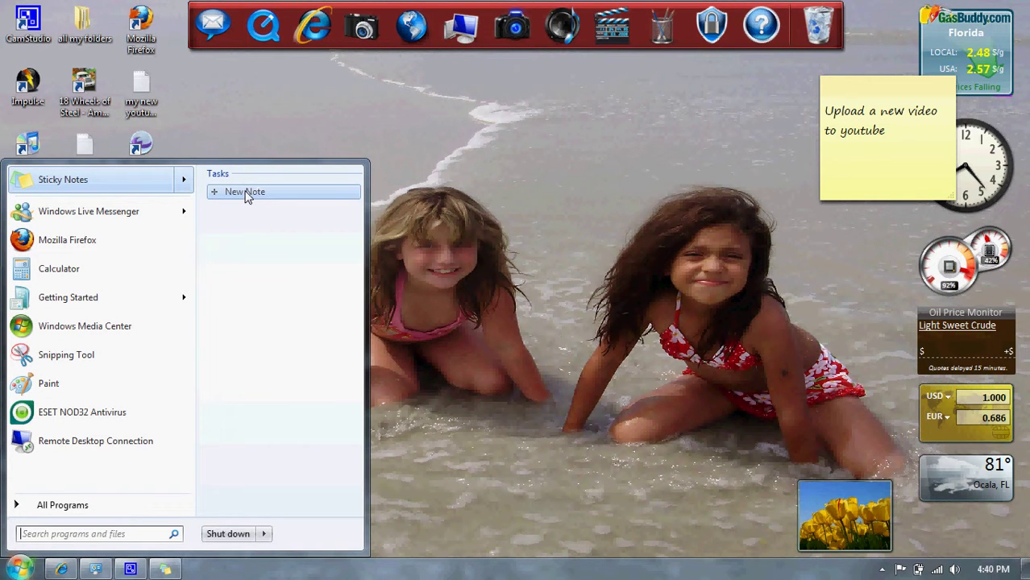
right_click(244, 194)
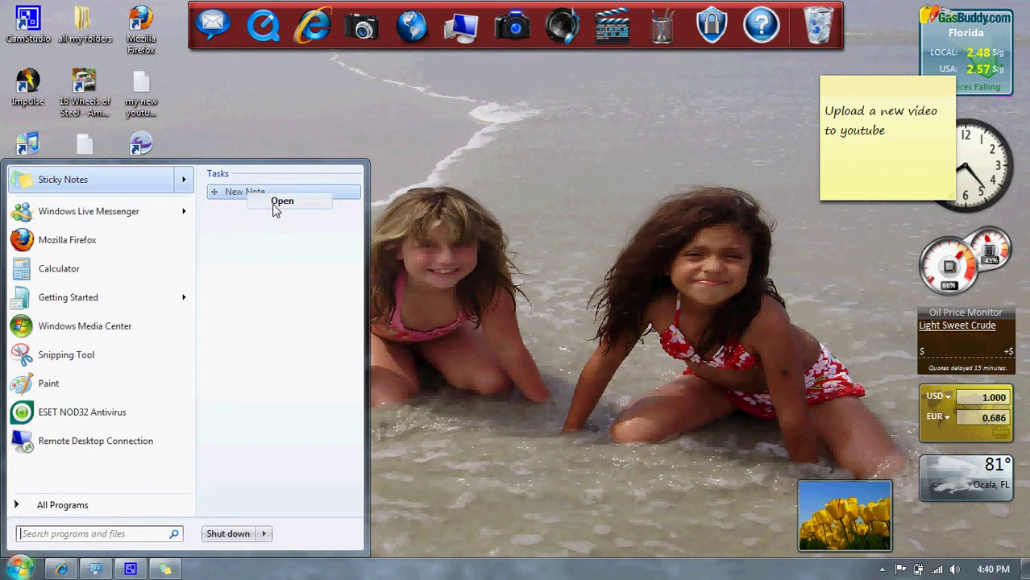
click(274, 204)
click(913, 121)
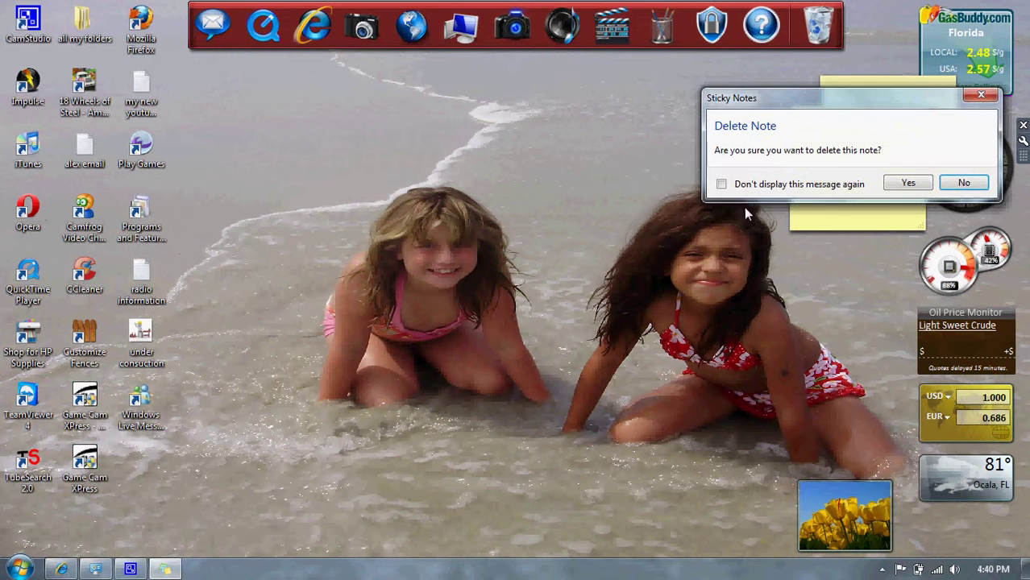
click(907, 182)
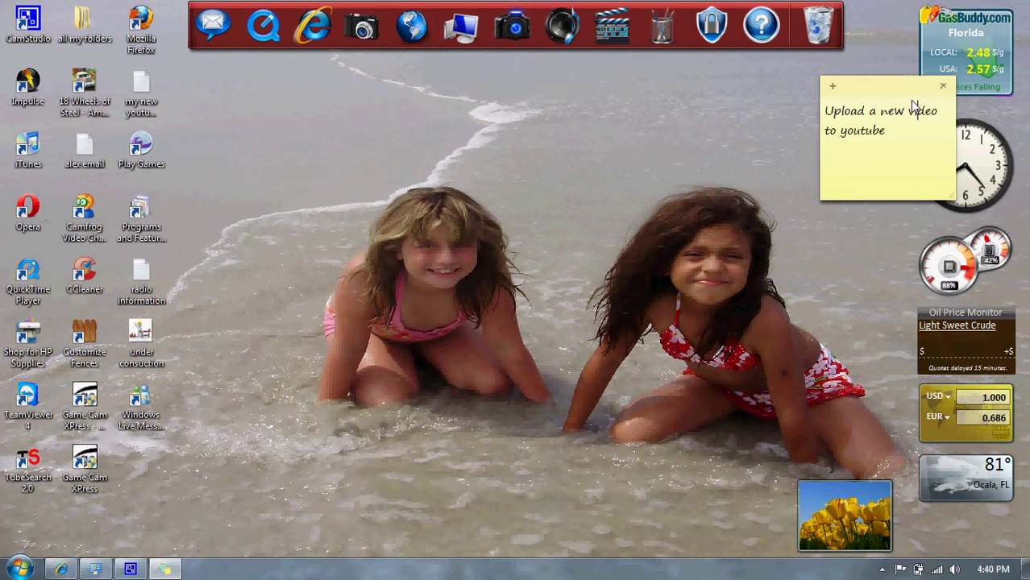
click(786, 105)
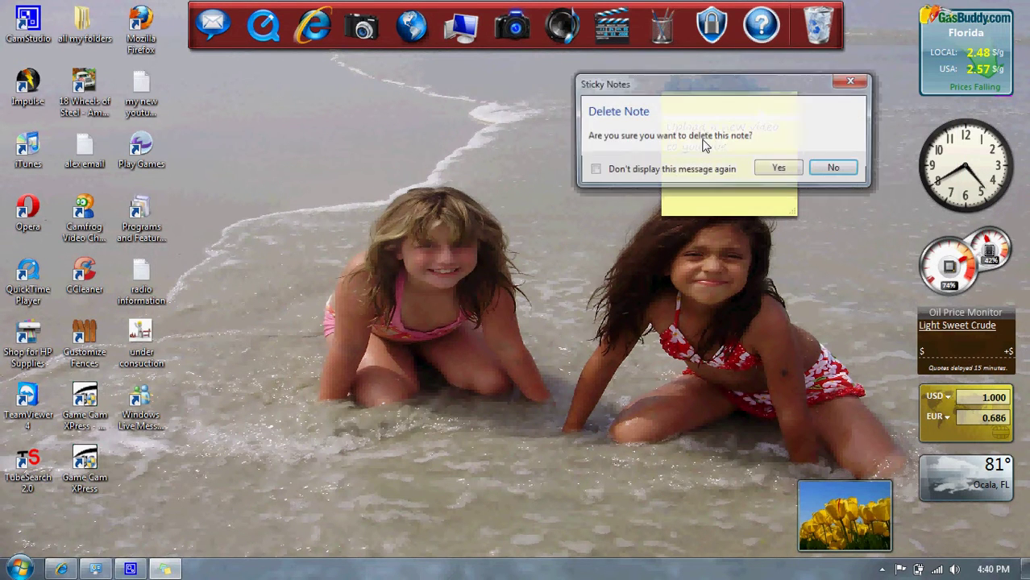
click(779, 168)
Browse the Sticky Notes, Messenger and Getting Started jump lists, then open homegroup sharing
click(19, 569)
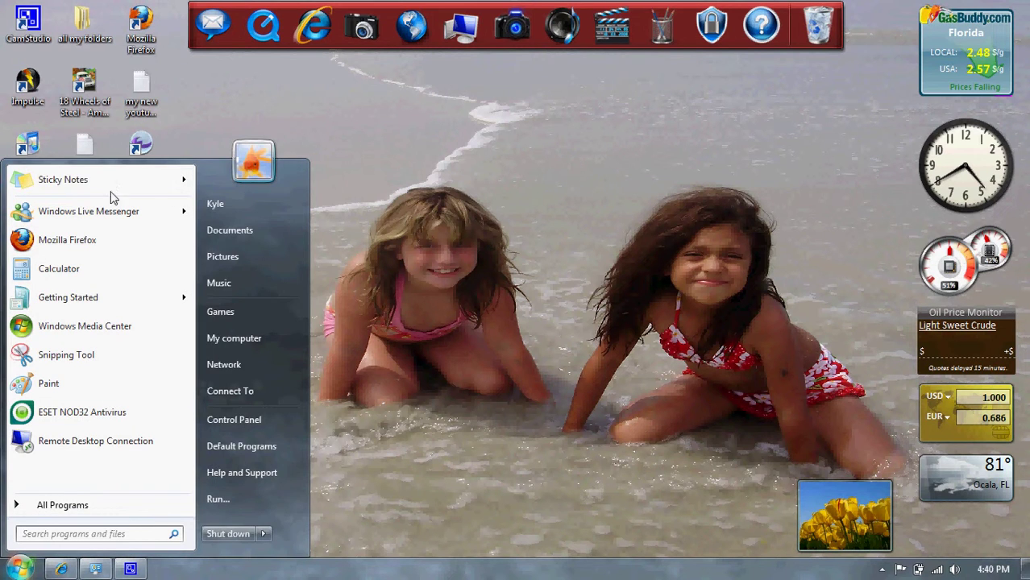
mouse_move(186, 183)
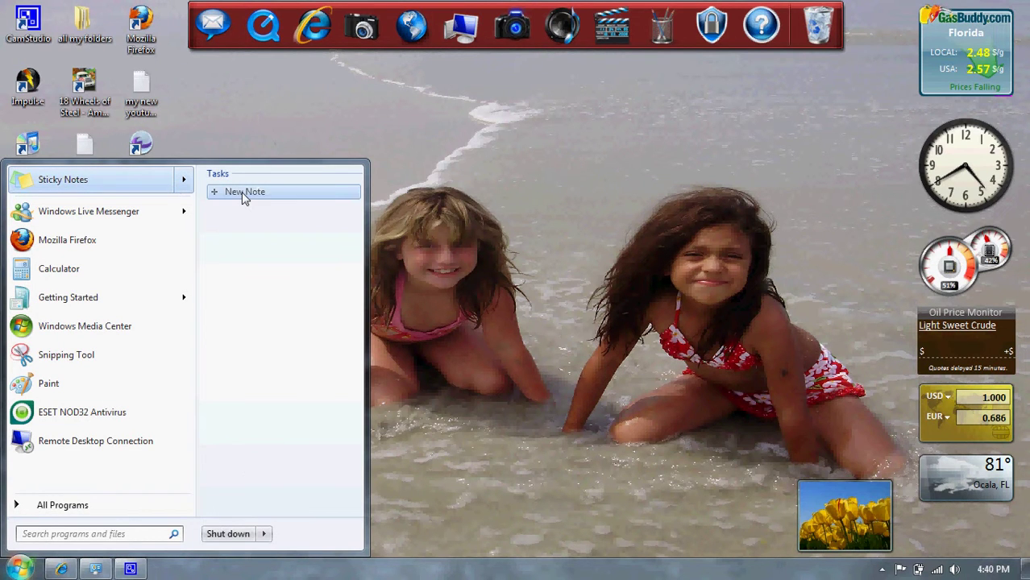
right_click(242, 192)
click(258, 354)
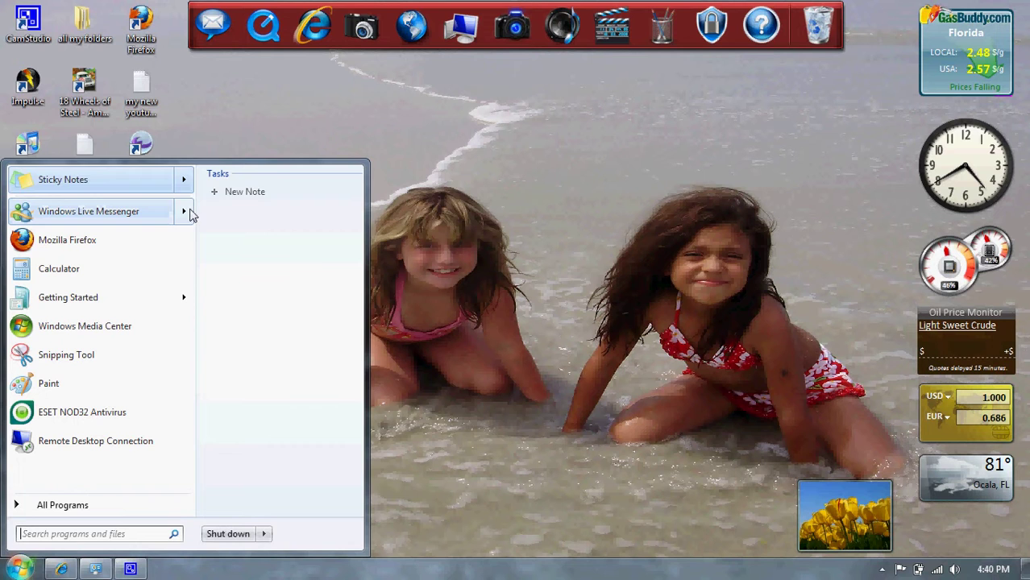
mouse_move(187, 213)
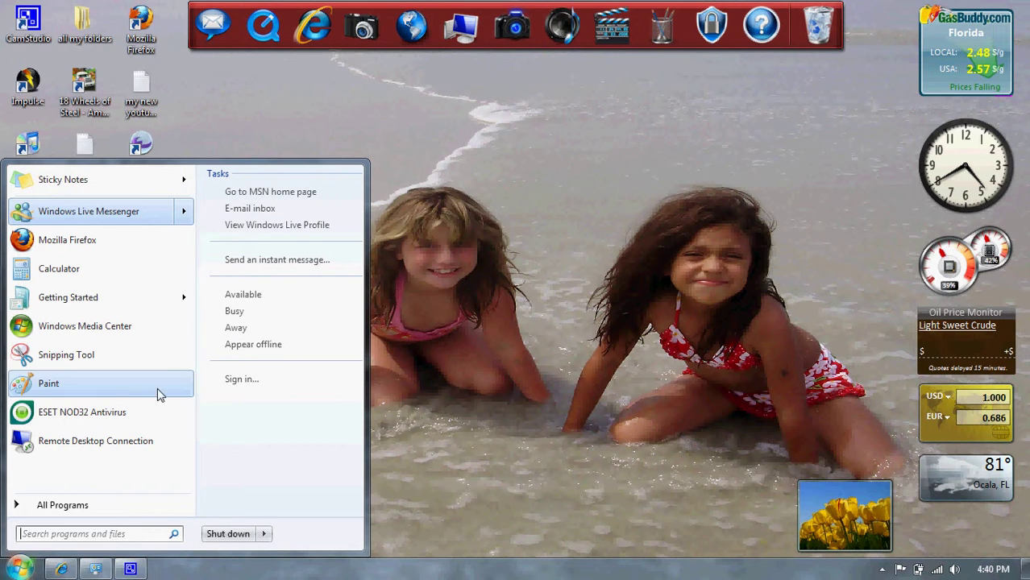
mouse_move(186, 298)
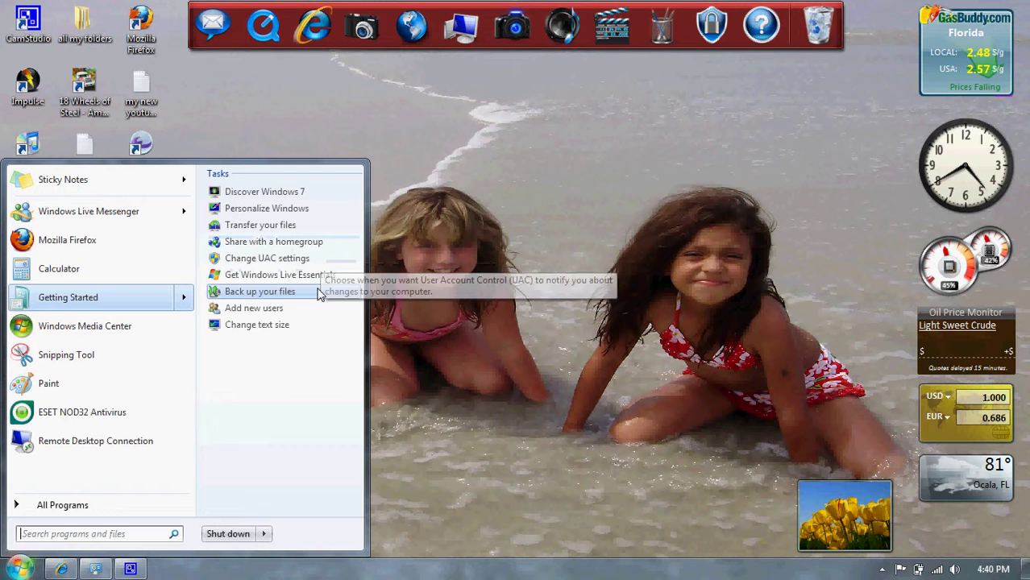
click(307, 248)
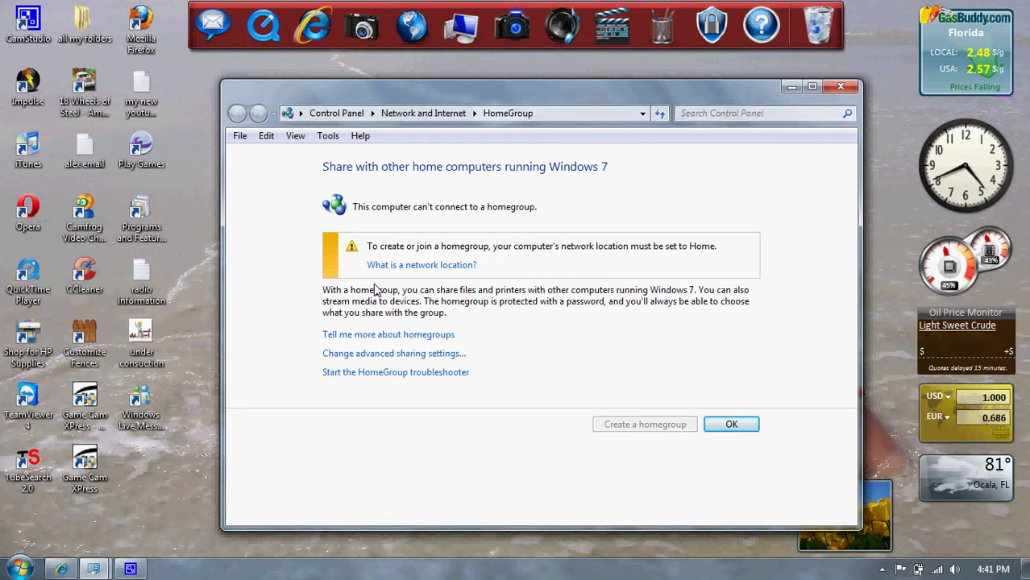
Read the 'What is a homegroup?' help article maximized, then close Help and Support
click(395, 335)
double_click(475, 125)
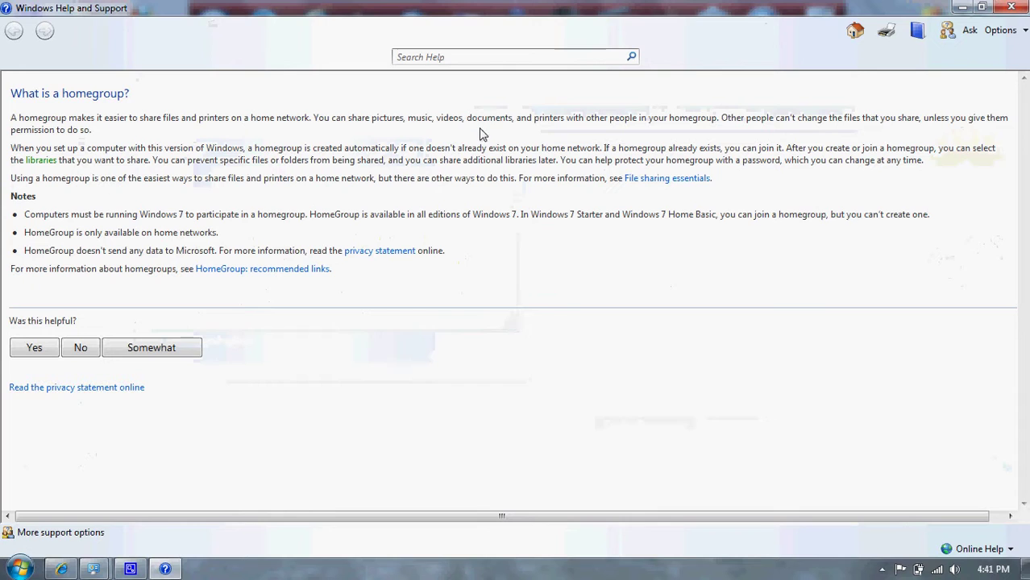
click(1012, 7)
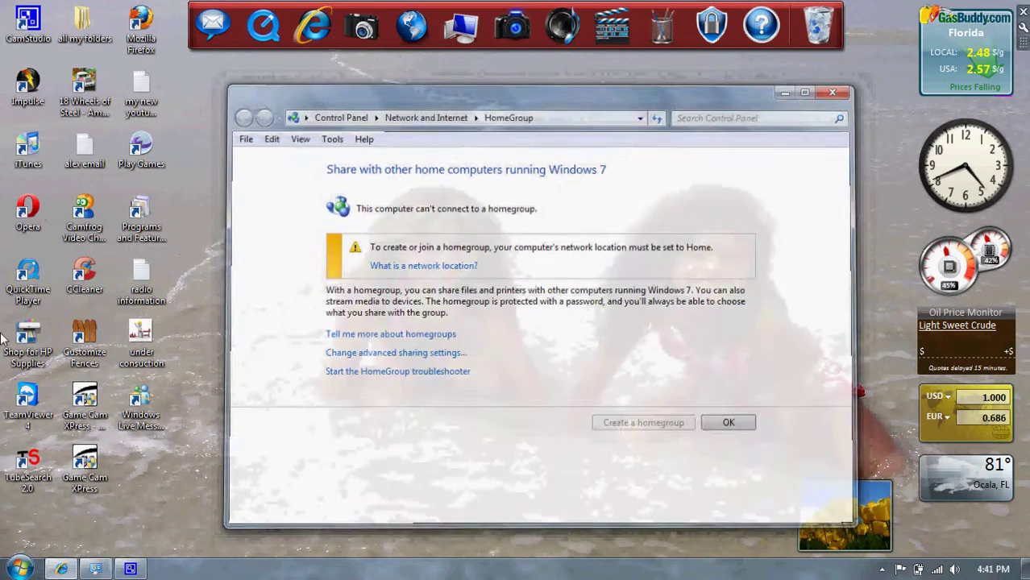
Apply Medium 125% text, postpone log off, revert to Smaller 100%, and return to Control Panel Home
click(20, 570)
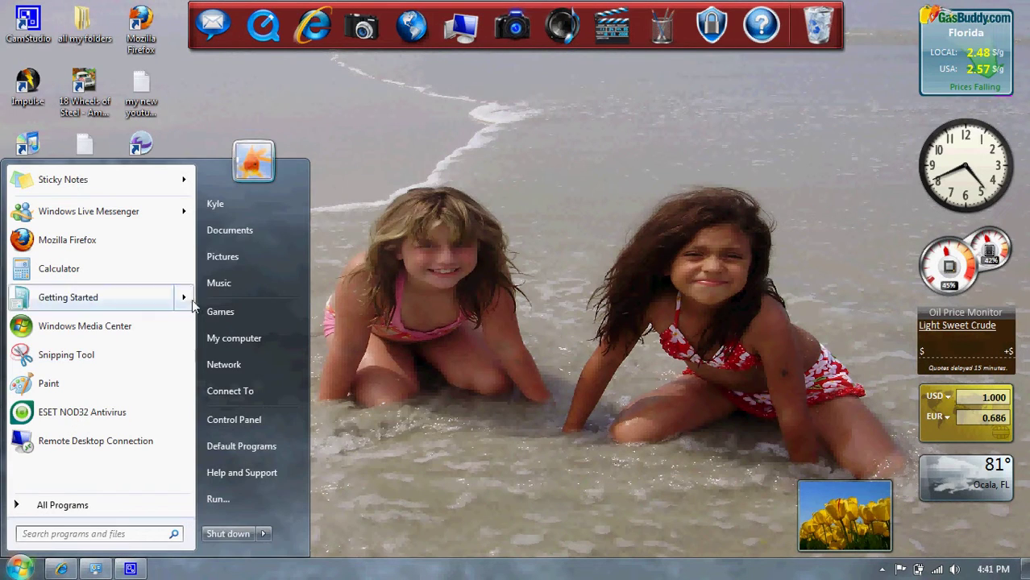
mouse_move(185, 298)
click(247, 327)
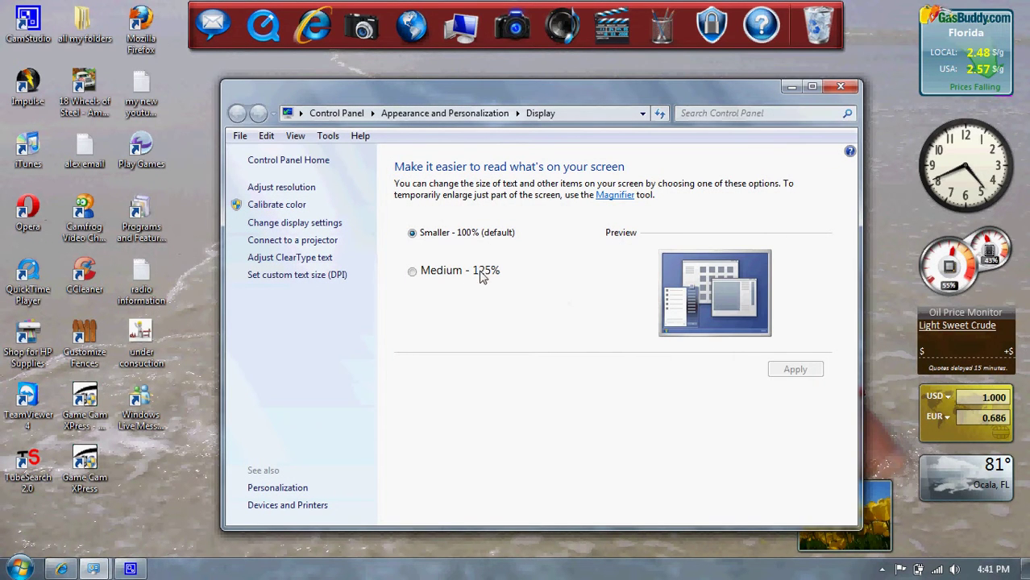
click(457, 273)
click(793, 373)
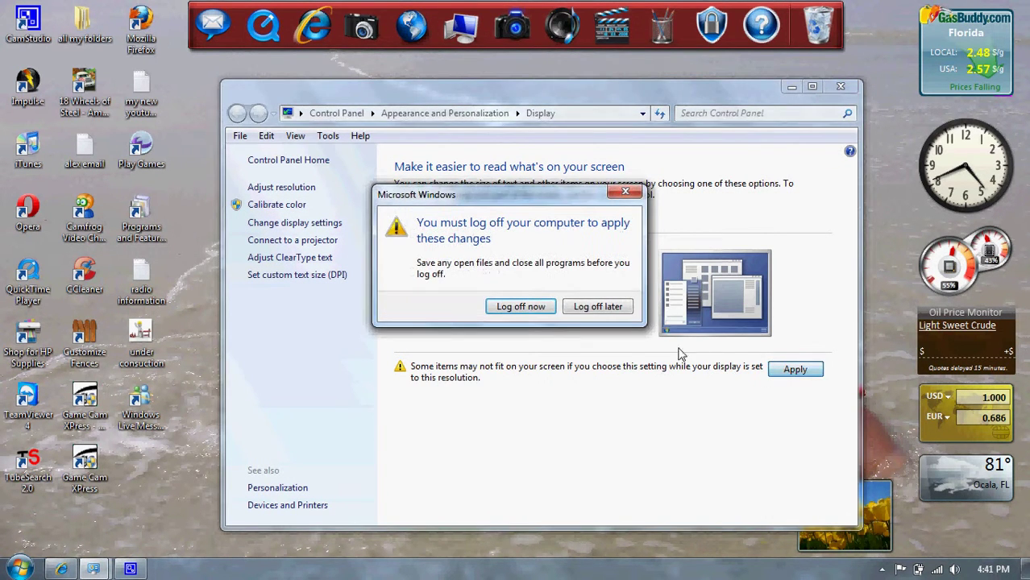
click(601, 306)
click(439, 236)
click(776, 374)
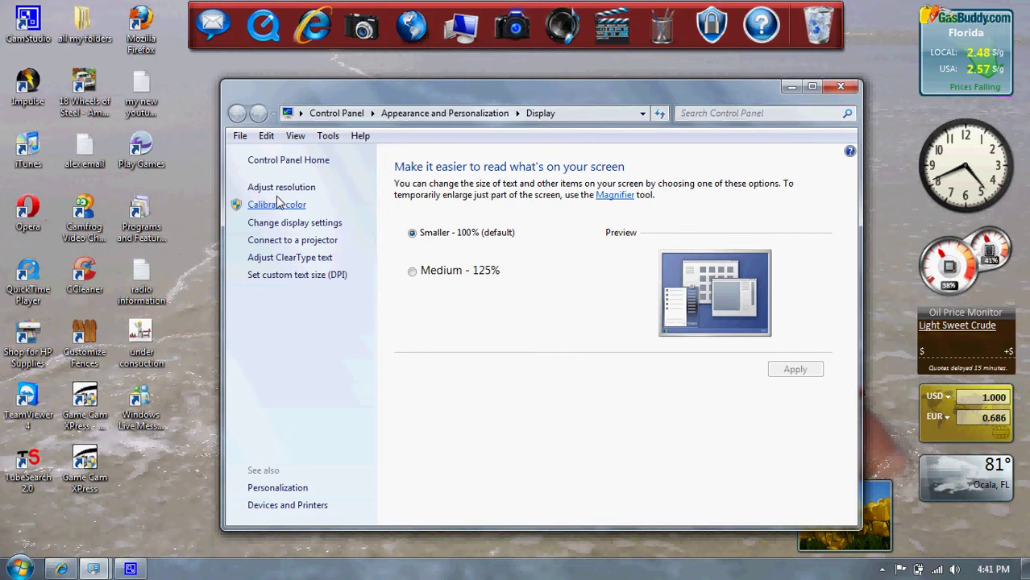
click(293, 161)
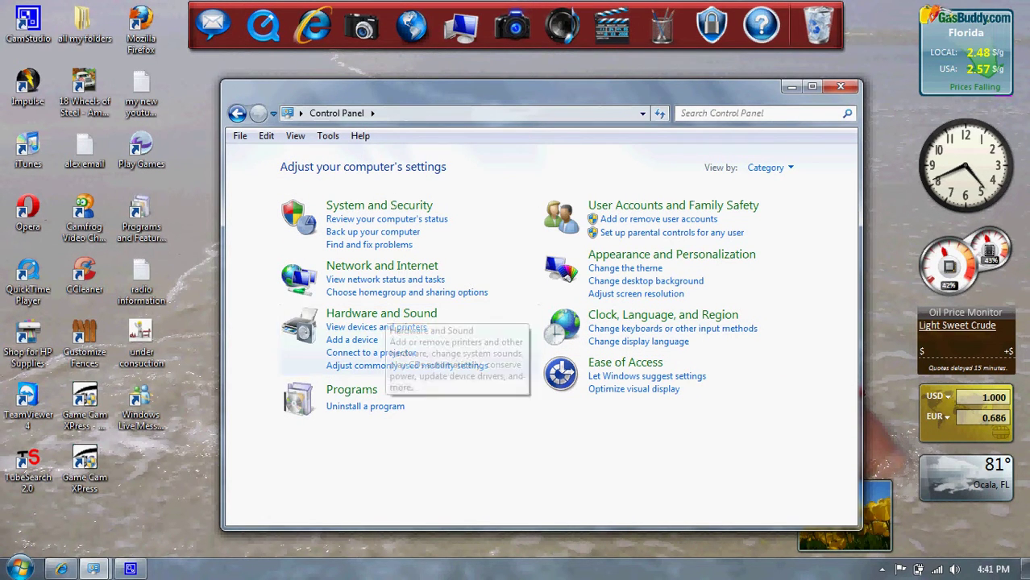
key(super)
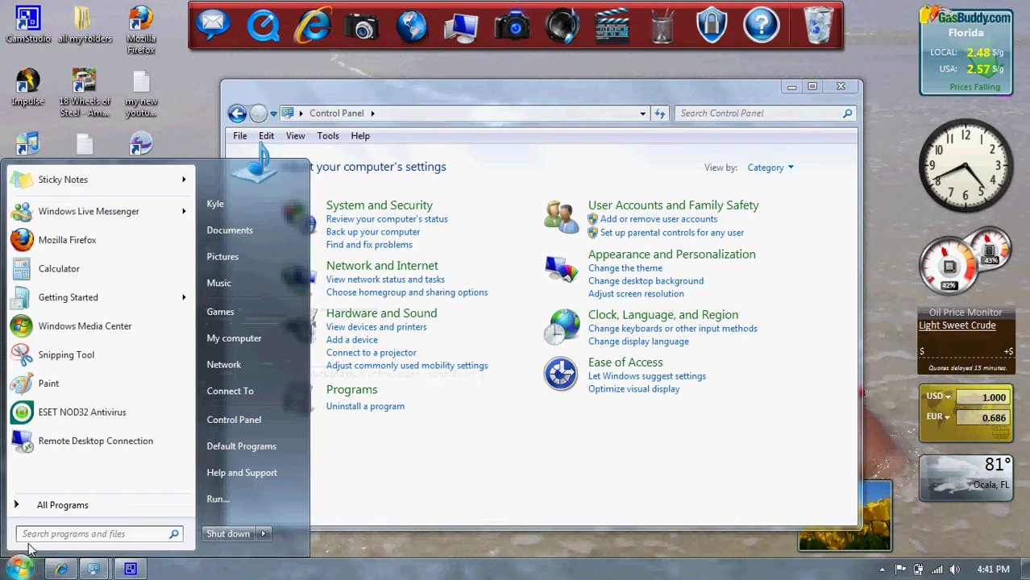
Close Control Panel and launch Remote Desktop Connection from the Start menu
click(32, 506)
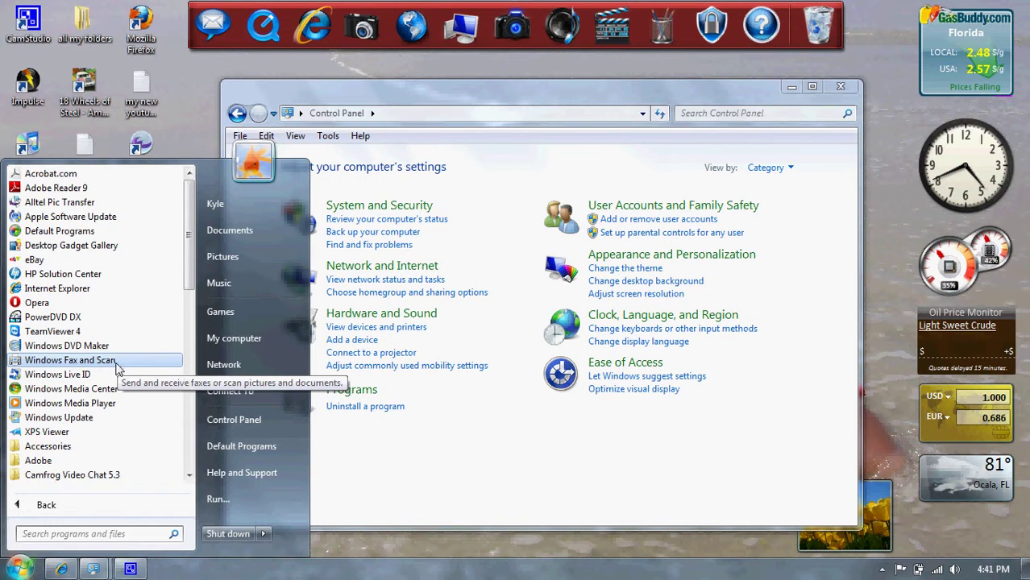
key(Escape)
click(841, 87)
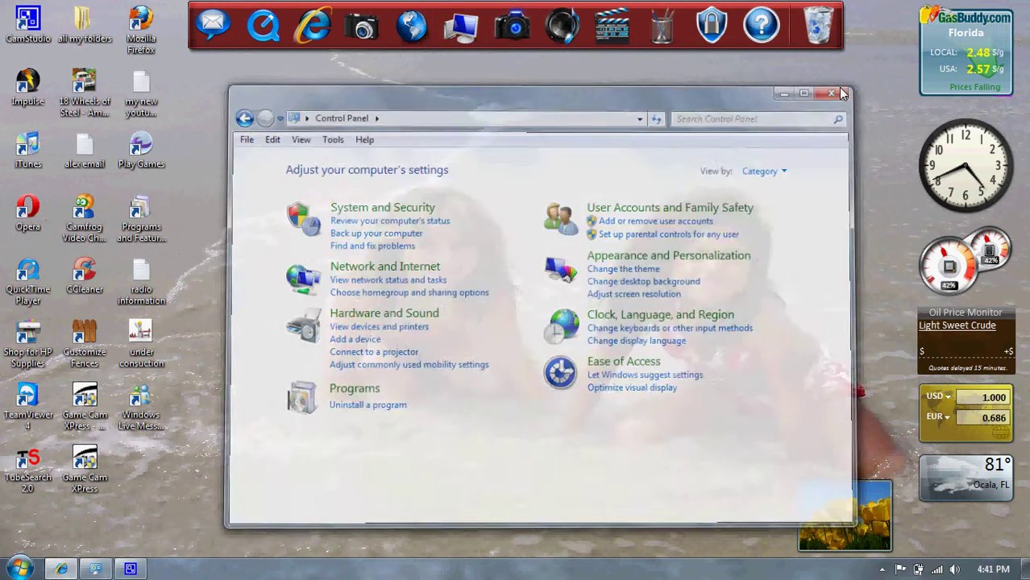
click(17, 569)
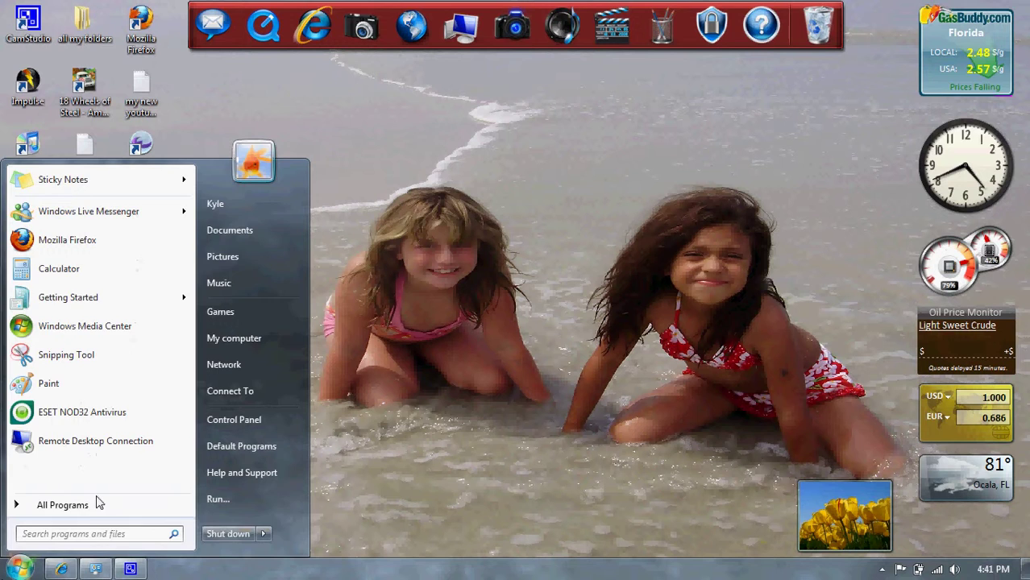
click(65, 505)
click(41, 502)
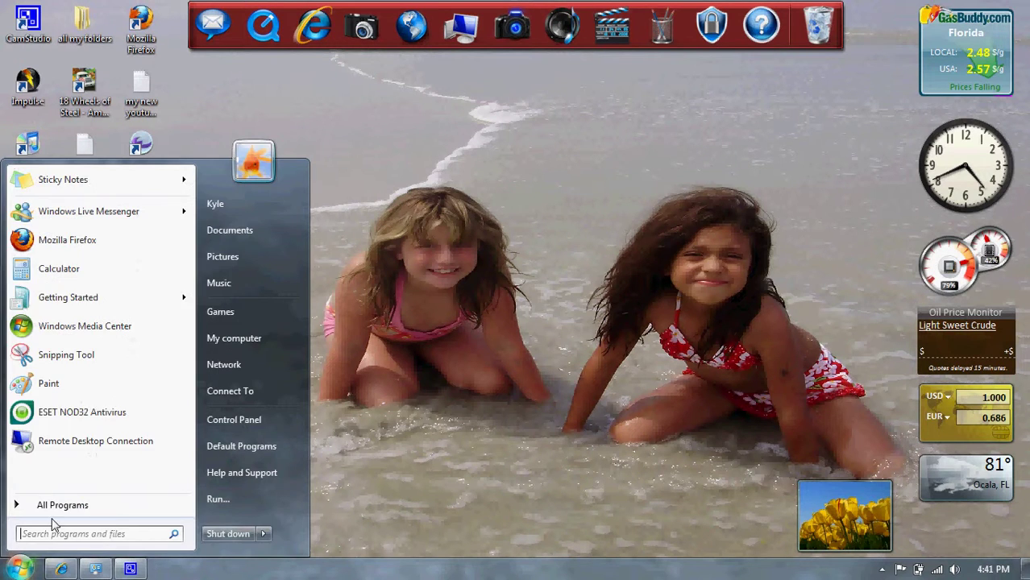
click(95, 441)
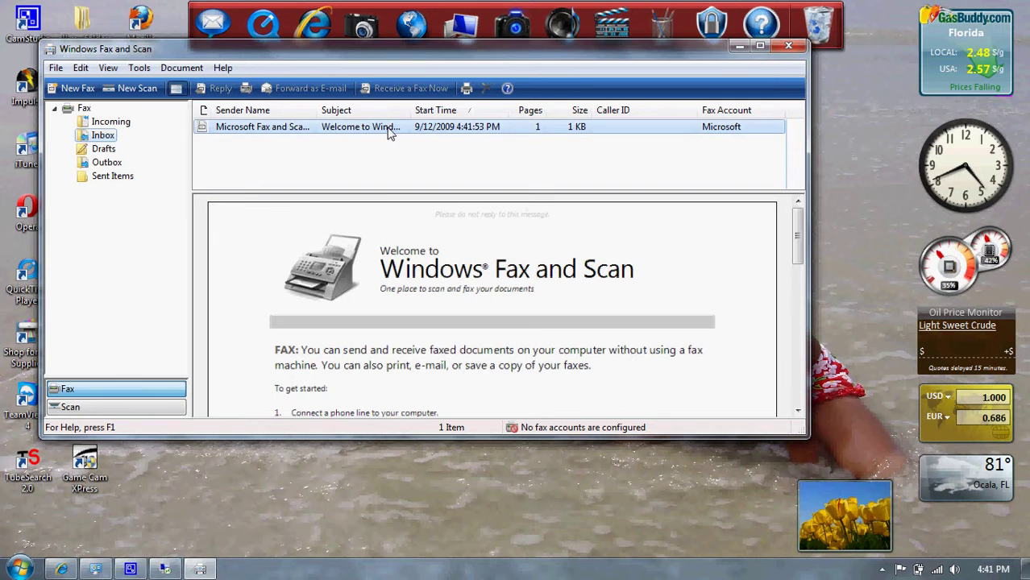
Scroll through the Fax and Scan welcome message, then exit via File > Exit
scroll(457, 382, down, 2)
scroll(484, 371, down, 3)
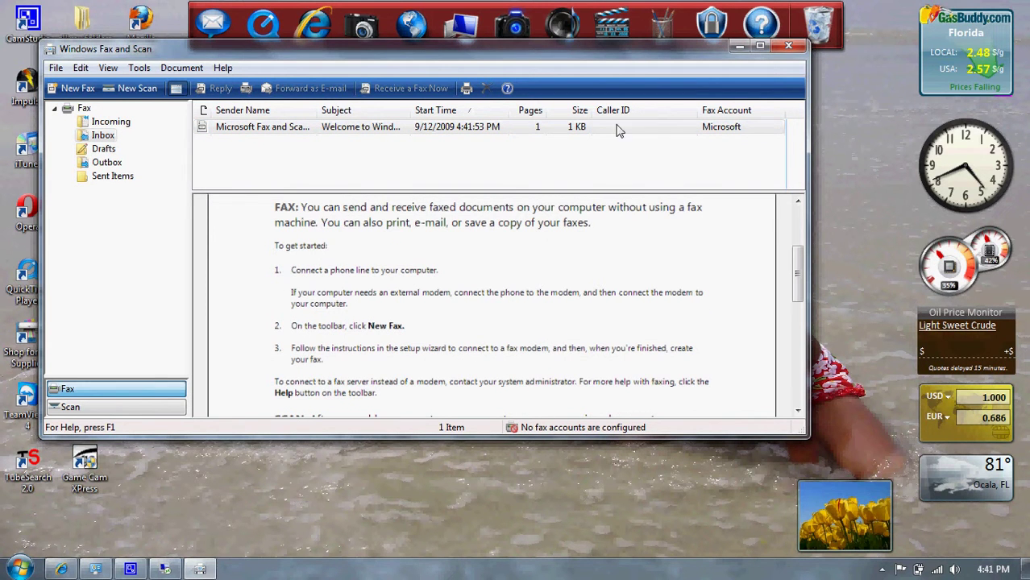
click(75, 71)
click(56, 69)
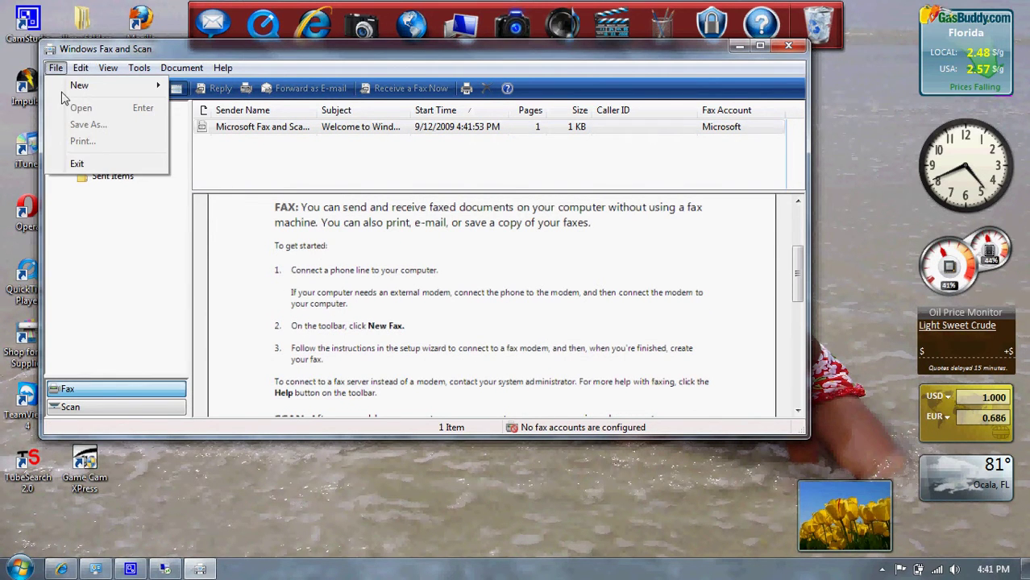
click(78, 164)
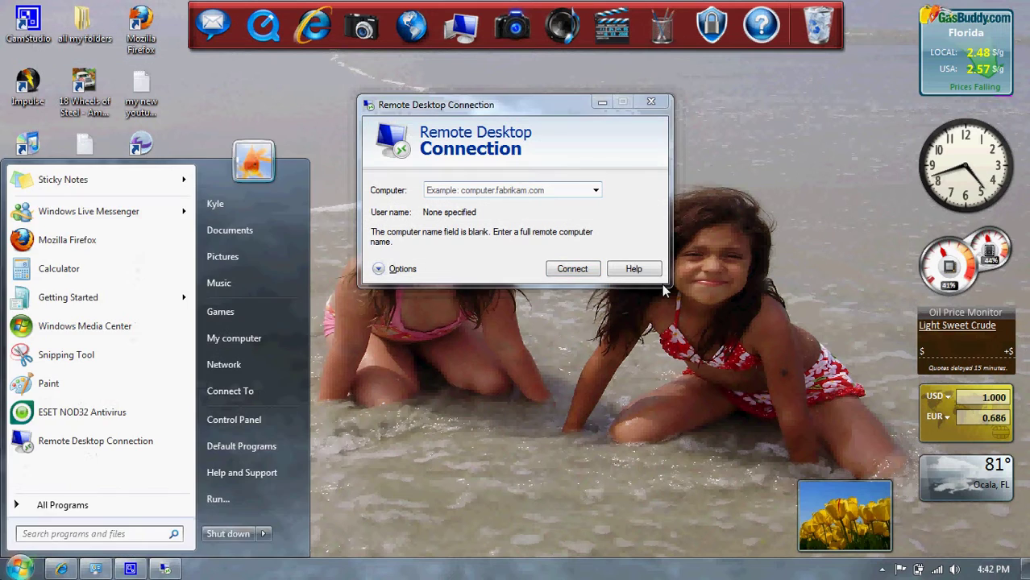
Close the Remote Desktop Connection dialog and show the All Programs list
click(662, 284)
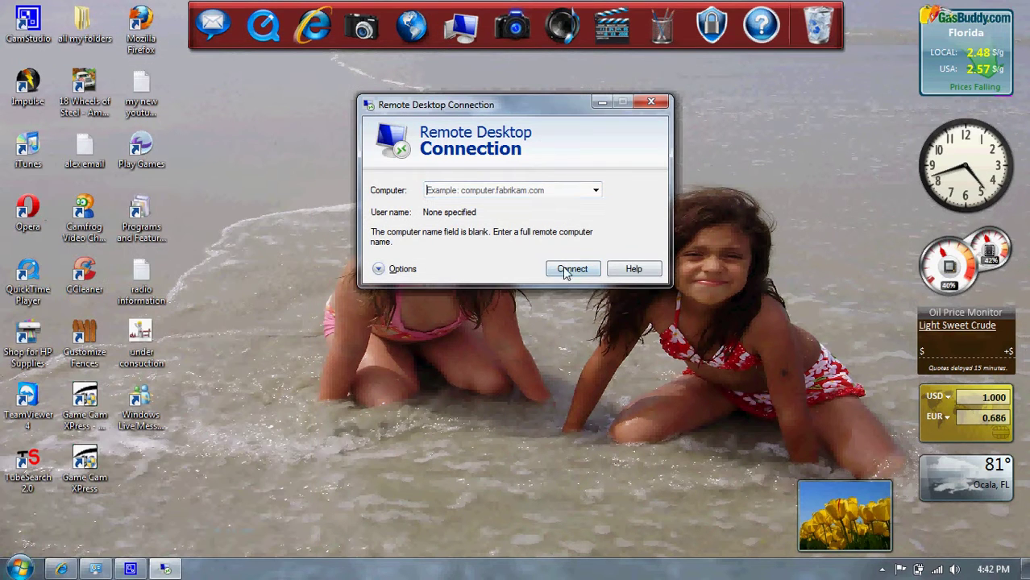
click(652, 101)
key(super)
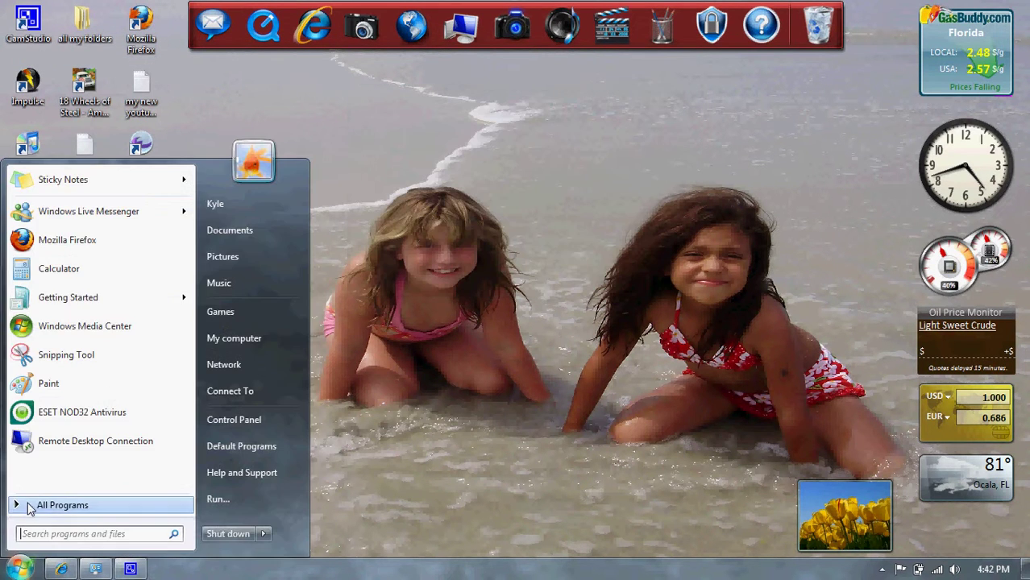
click(45, 501)
scroll(97, 343, down, 10)
scroll(92, 346, down, 5)
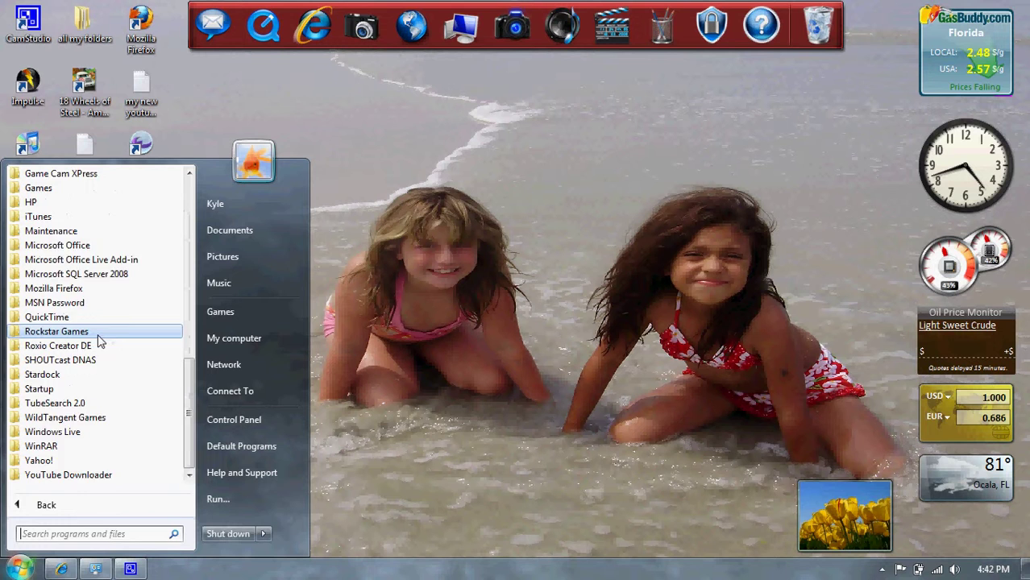
scroll(85, 306, up, 1)
Expand the iTunes, Maintenance, Microsoft Office, Office Live Add-in, QuickTime, YouTube Downloader and Yahoo! folders
click(81, 261)
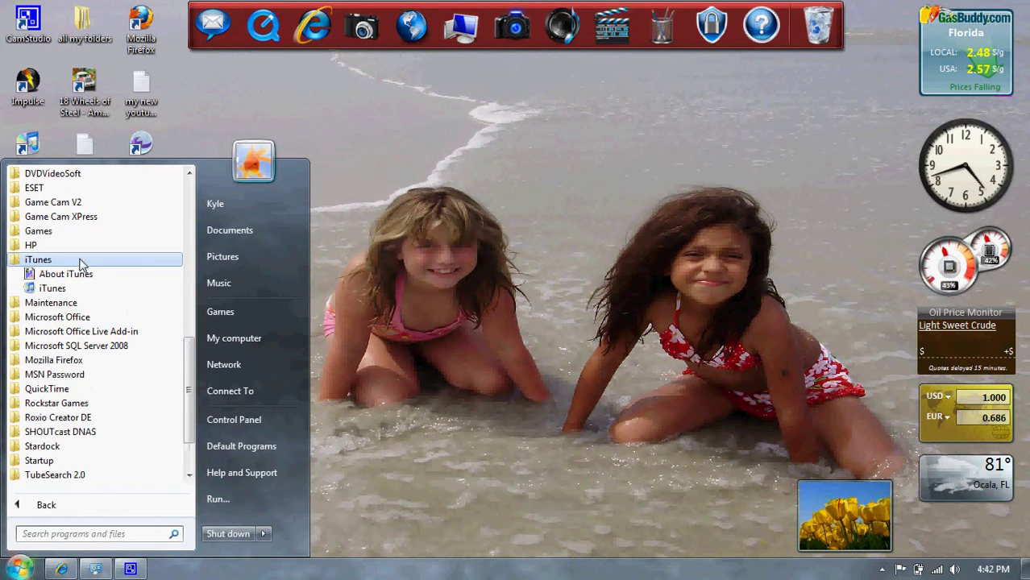
click(81, 304)
click(81, 376)
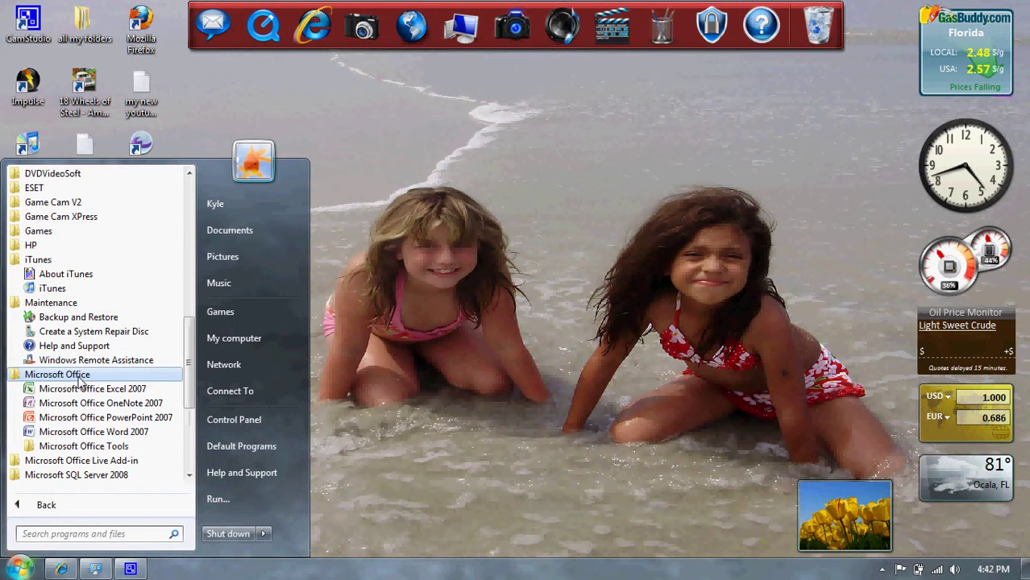
scroll(72, 339, down, 3)
click(72, 331)
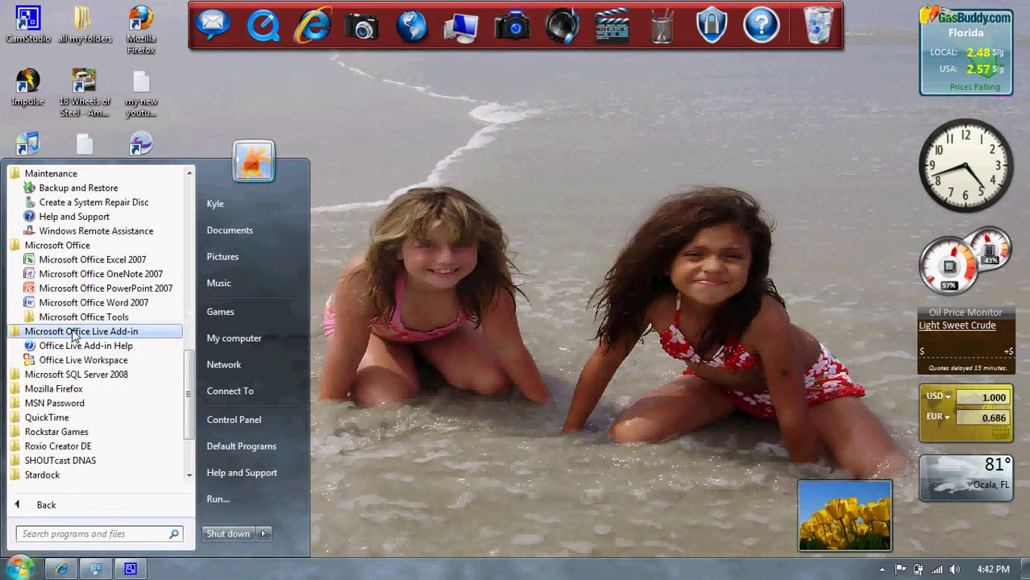
click(95, 416)
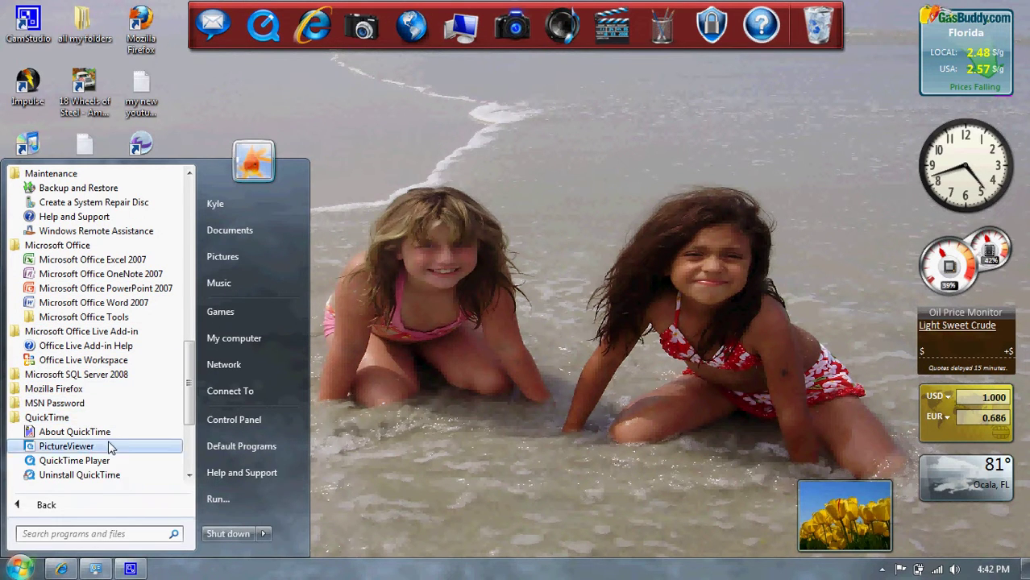
scroll(109, 447, down, 4)
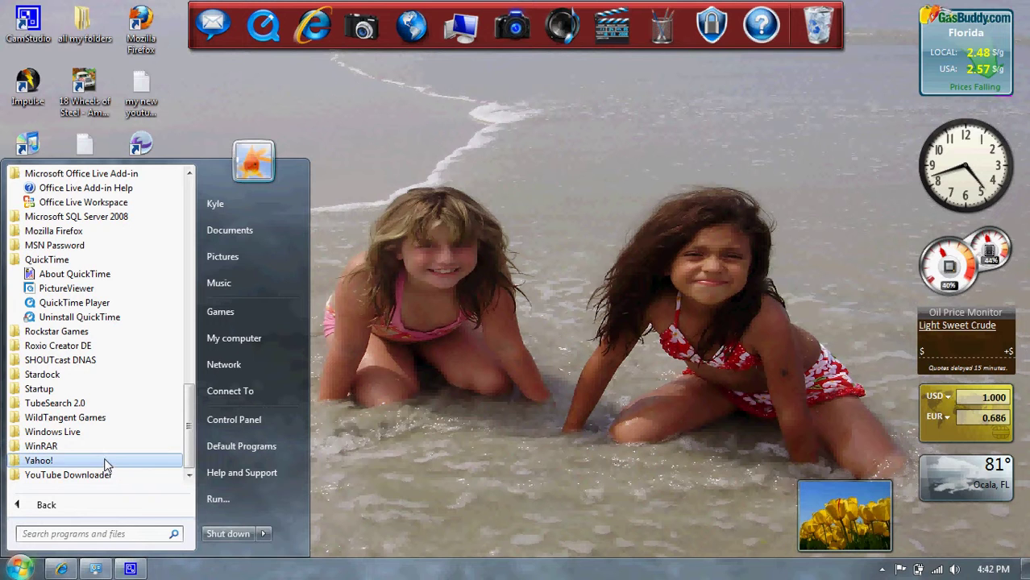
click(103, 476)
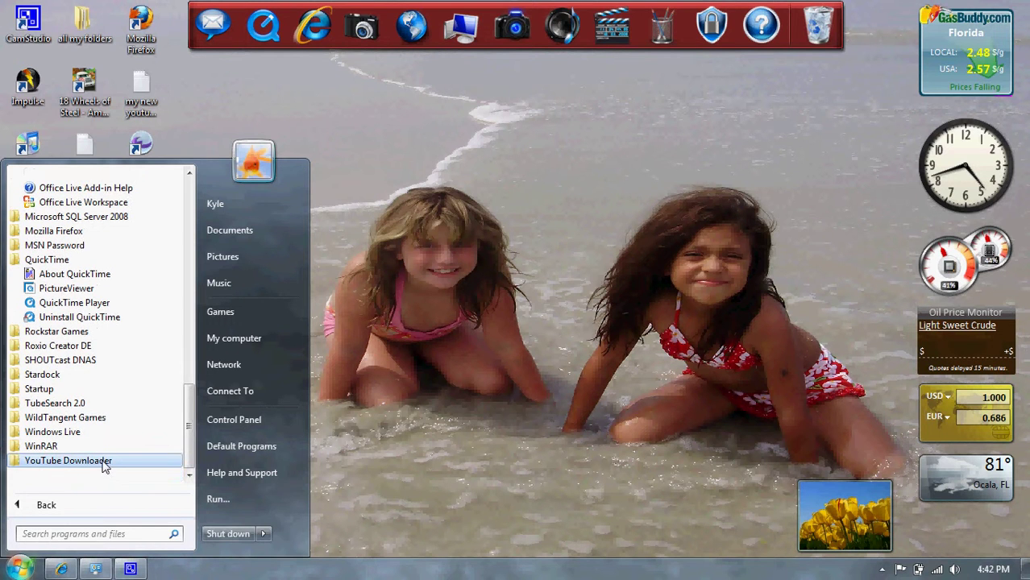
click(104, 463)
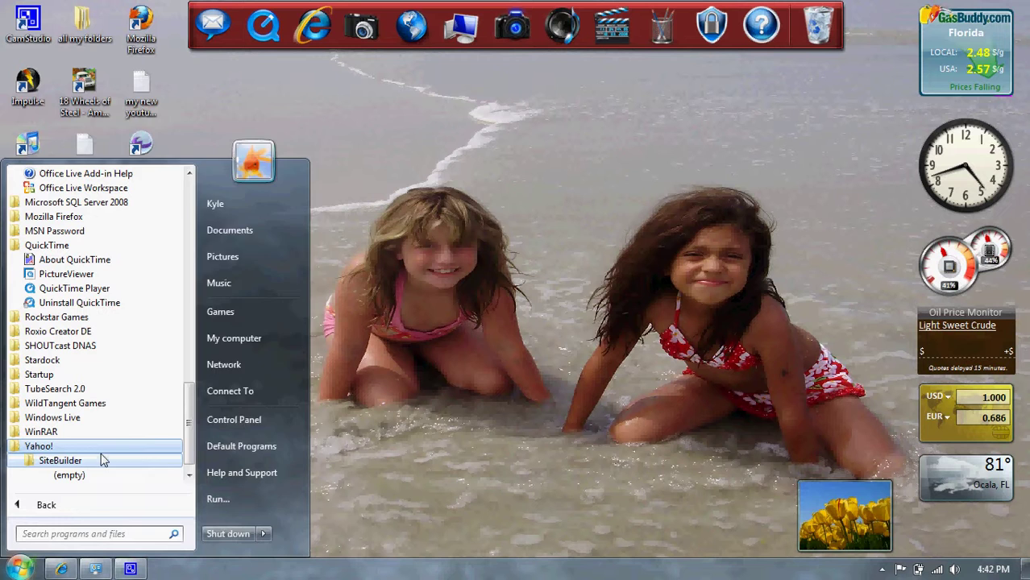
Delete the SiteBuilder, YouTube Downloader and Yahoo! folders, then launch GTA San Andreas from Rockstar Games
right_click(104, 459)
click(135, 401)
click(575, 349)
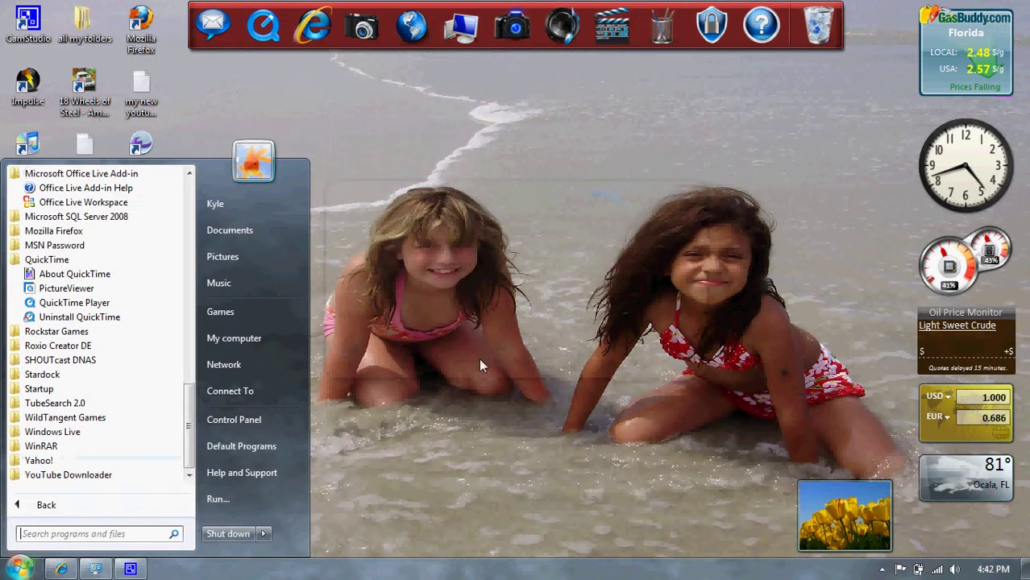
click(101, 475)
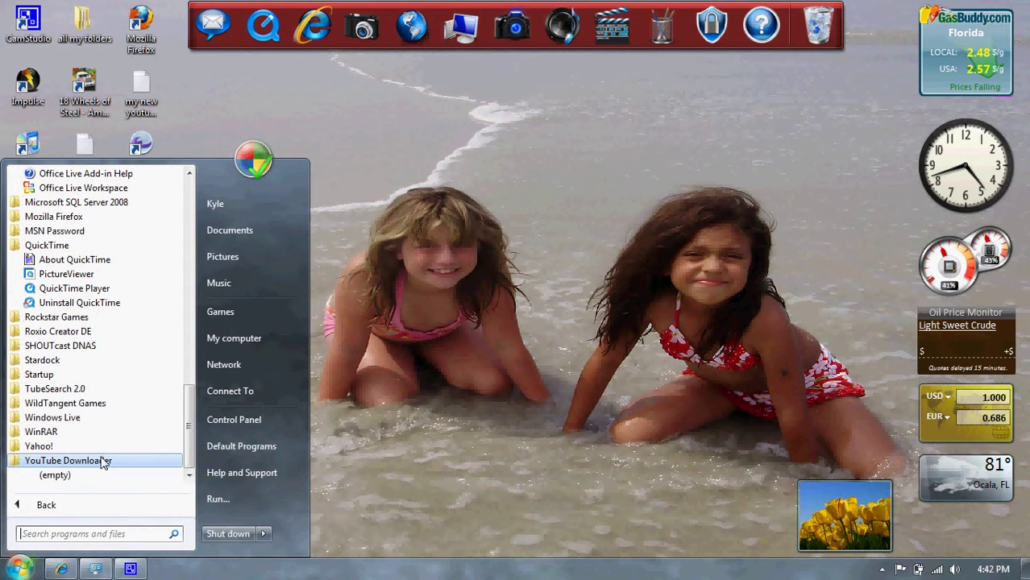
right_click(102, 460)
click(185, 406)
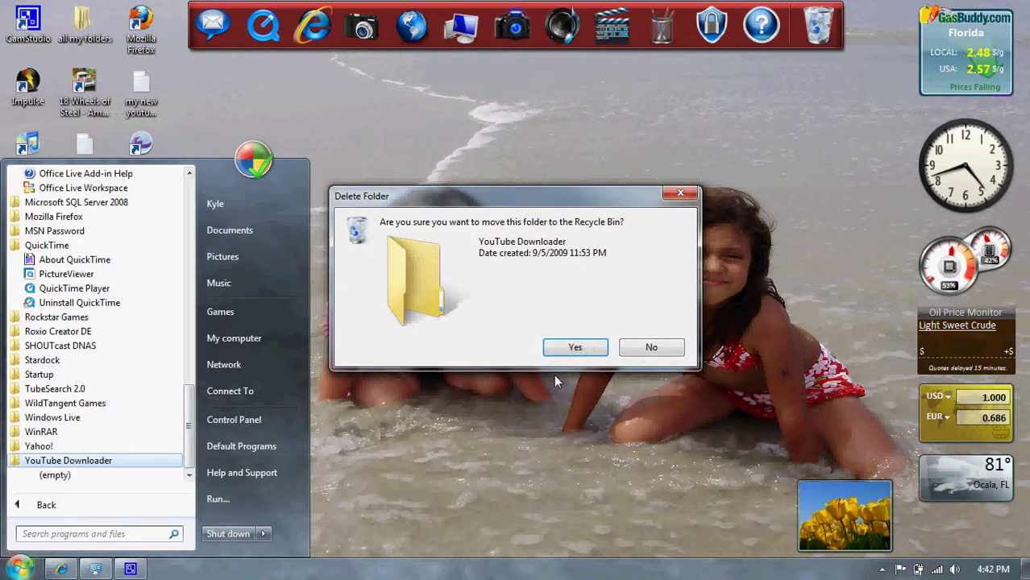
click(548, 348)
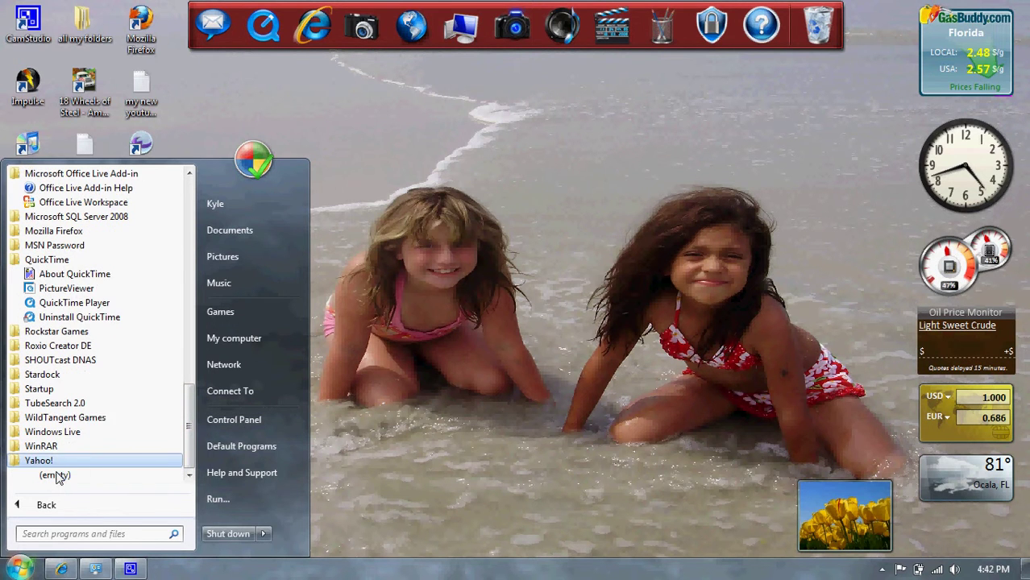
right_click(37, 458)
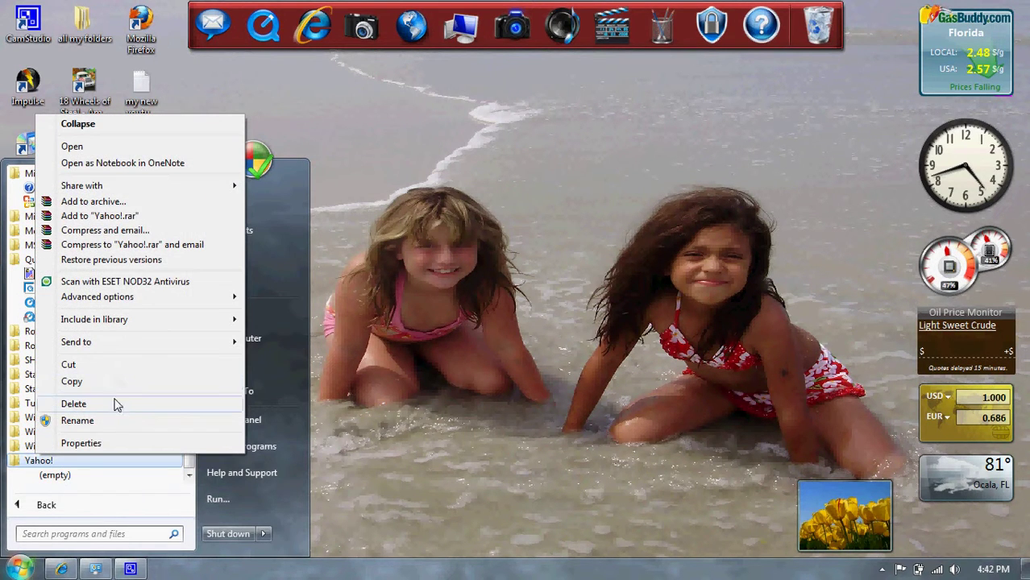
click(113, 405)
click(571, 347)
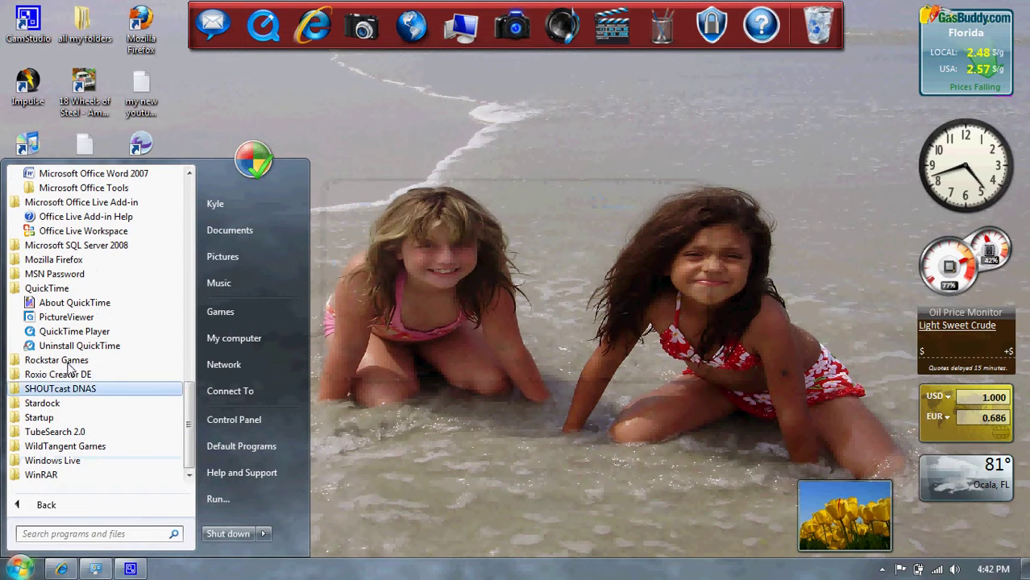
click(69, 365)
click(64, 375)
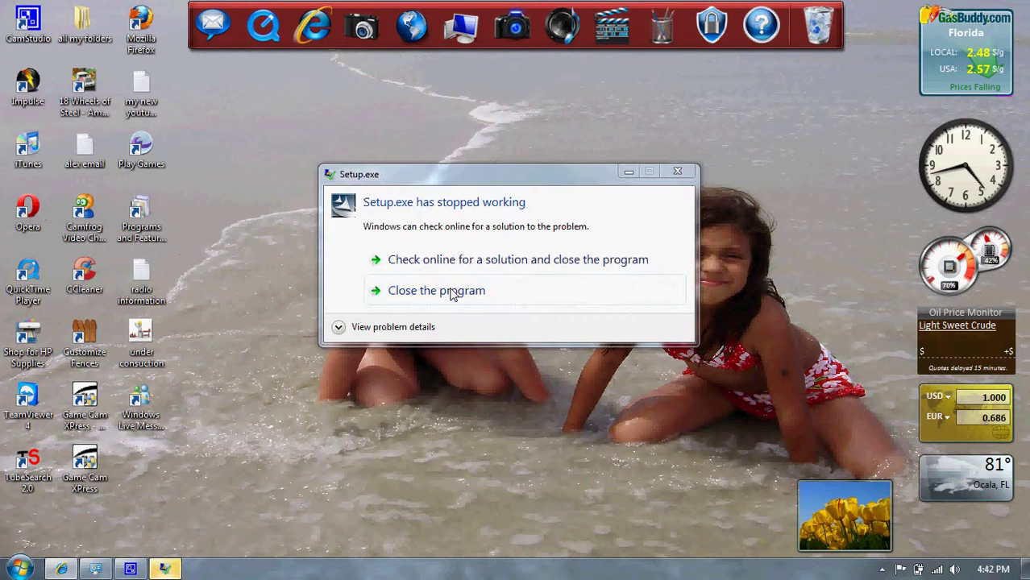
Close the crashed Setup.exe, then restore the YouTube browser window from full screen and minimize it
click(467, 297)
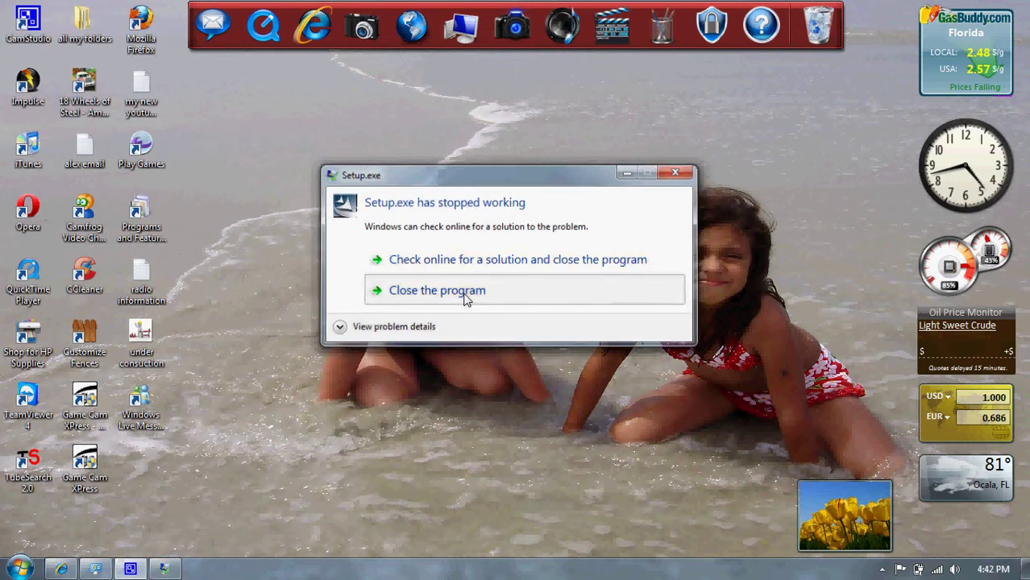
click(61, 569)
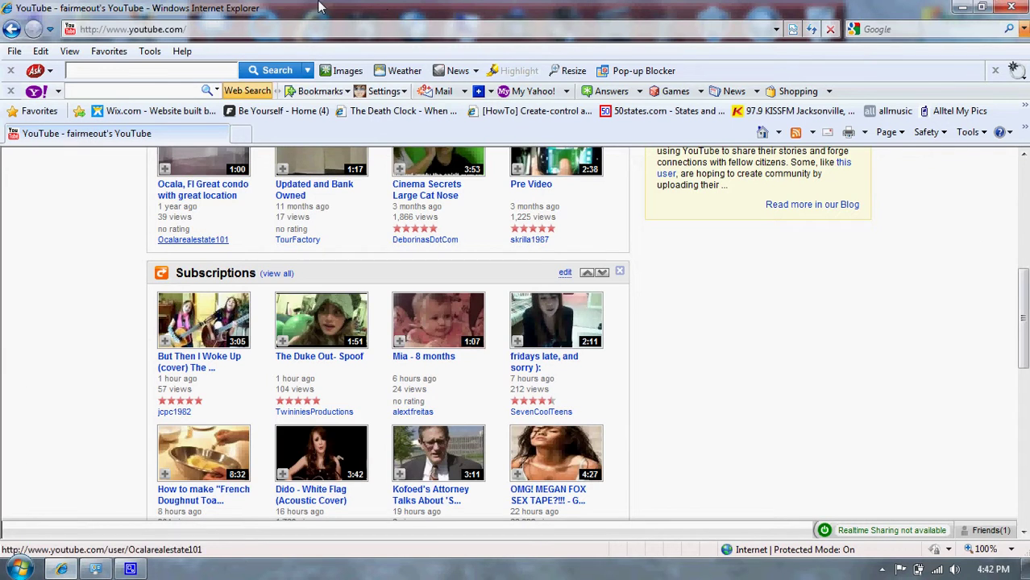
scroll(59, 283, down, 3)
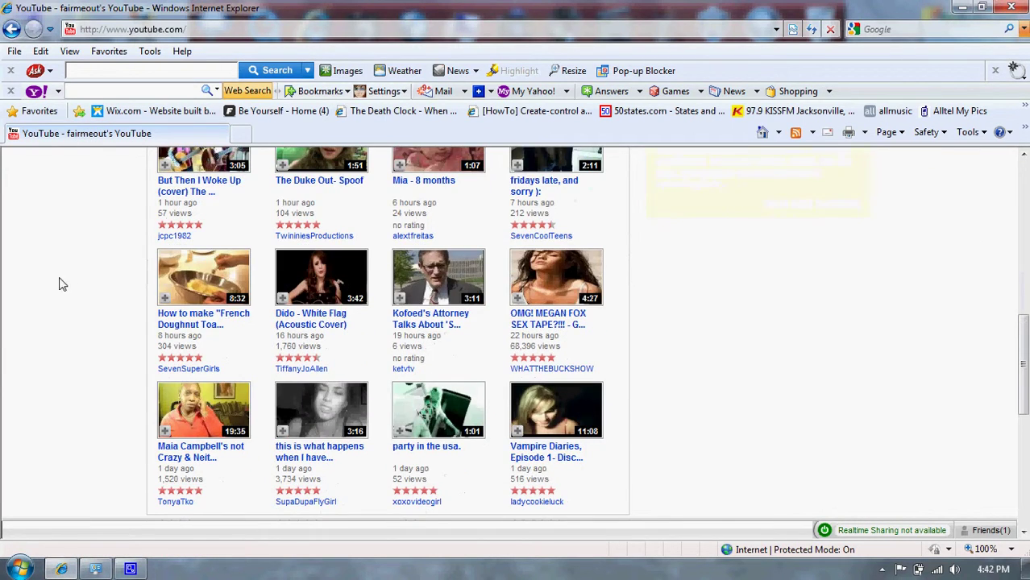
double_click(427, 49)
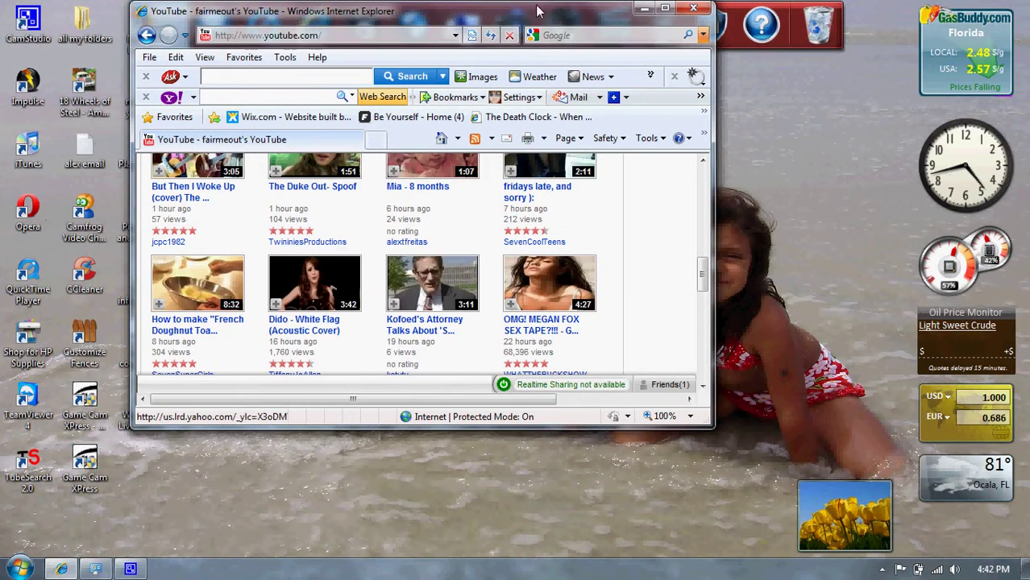
click(645, 10)
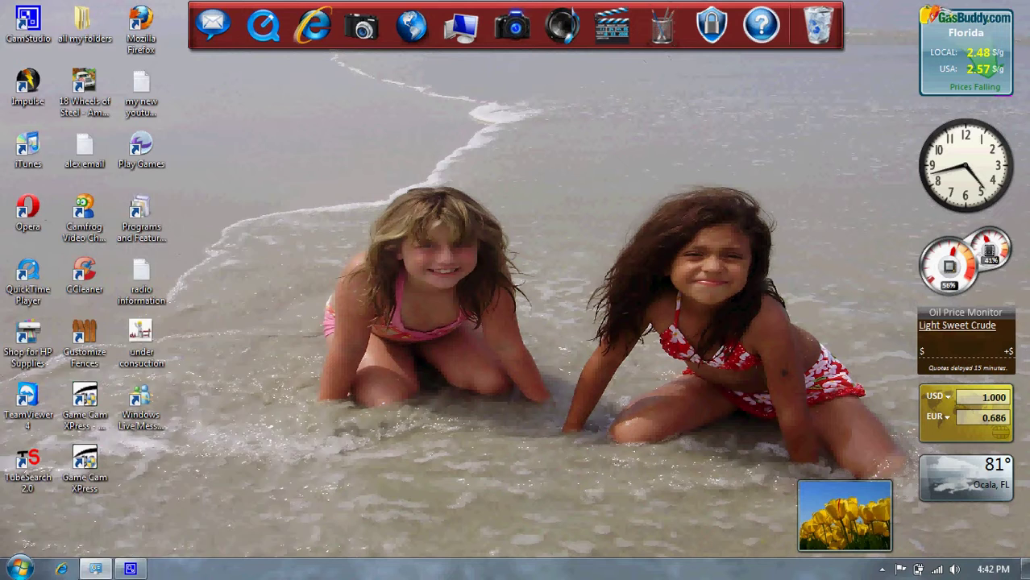
Open the 'all my folders' folder, select its ten subfolders, and close the window
click(18, 569)
click(509, 141)
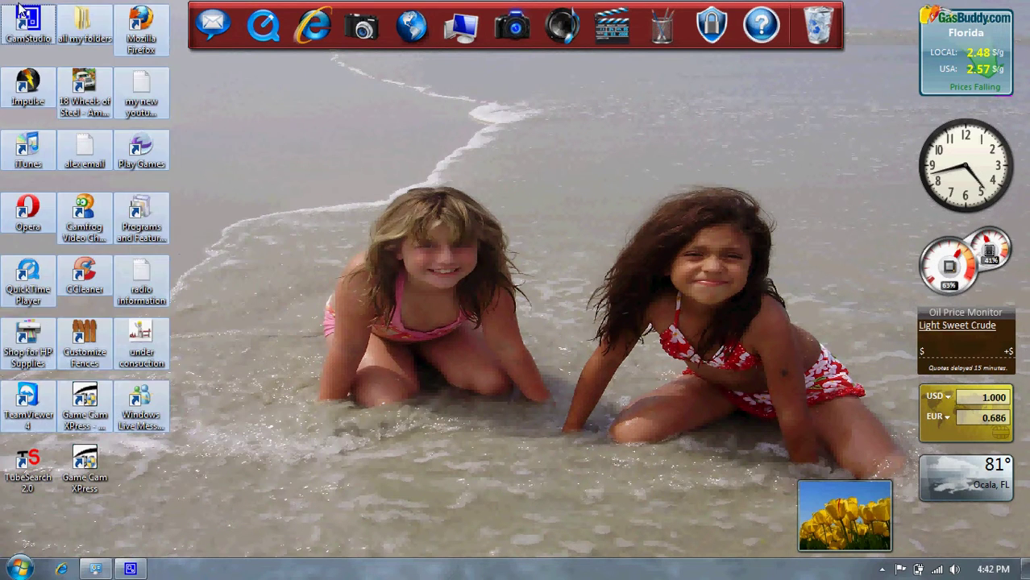
double_click(104, 31)
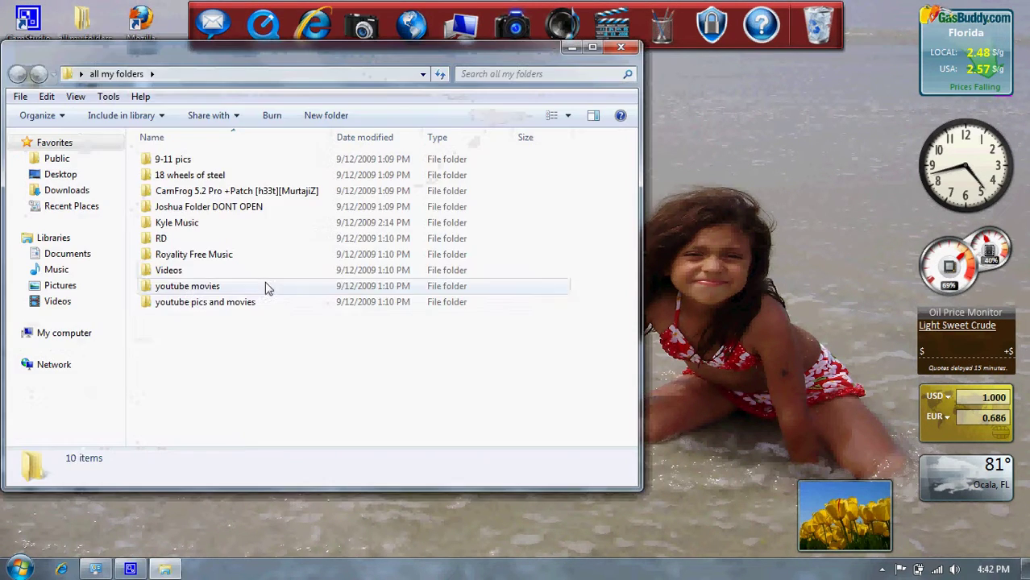
drag(315, 386, 127, 145)
click(621, 47)
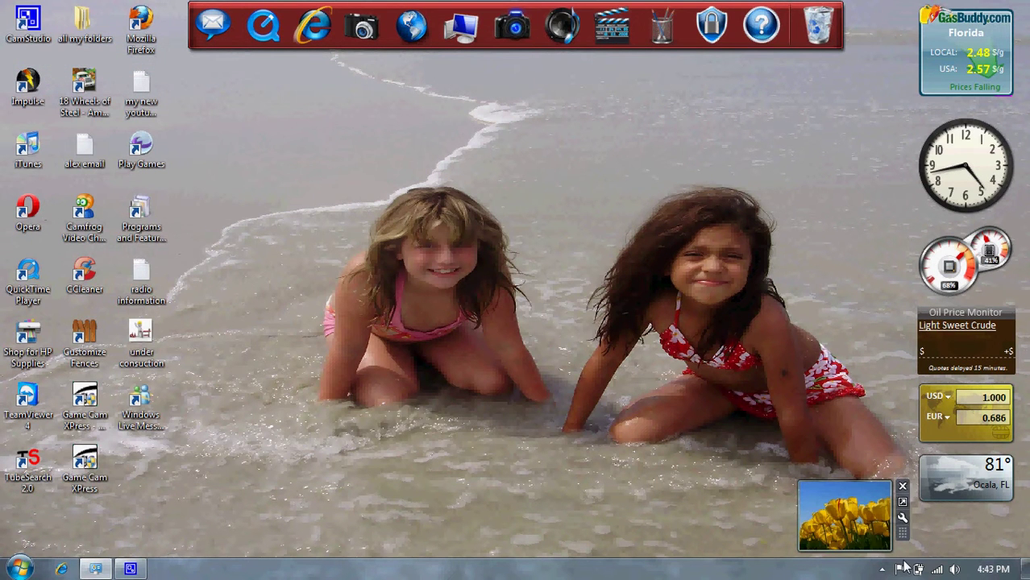
Open the desktop gadget gallery and show the Calendar gadget's details
right_click(490, 394)
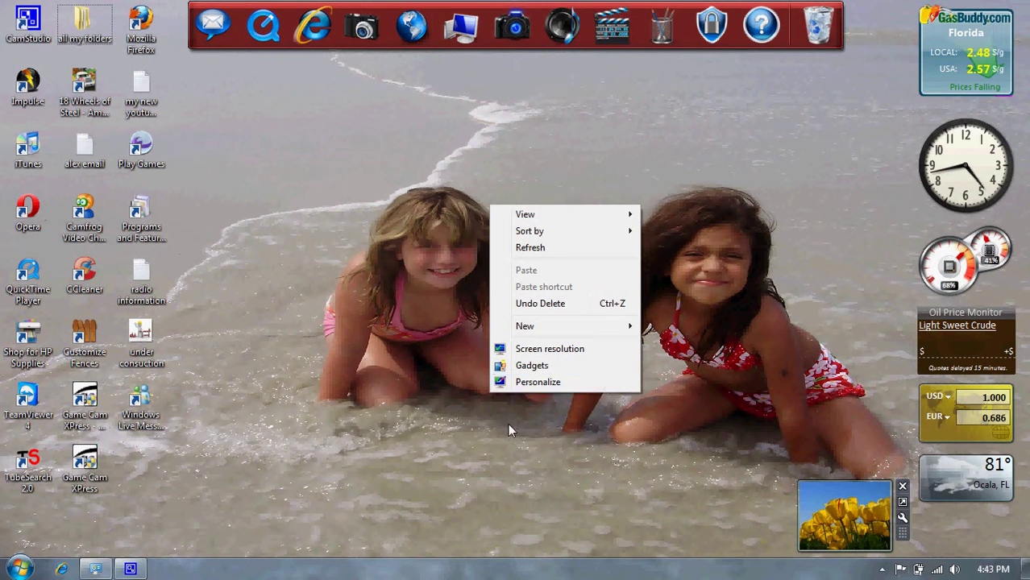
click(552, 365)
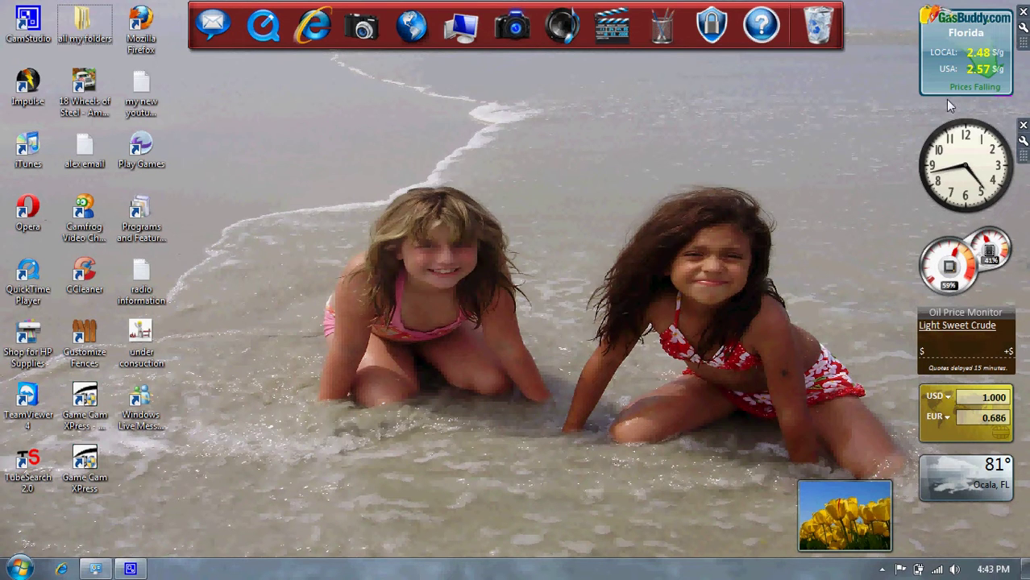
right_click(905, 106)
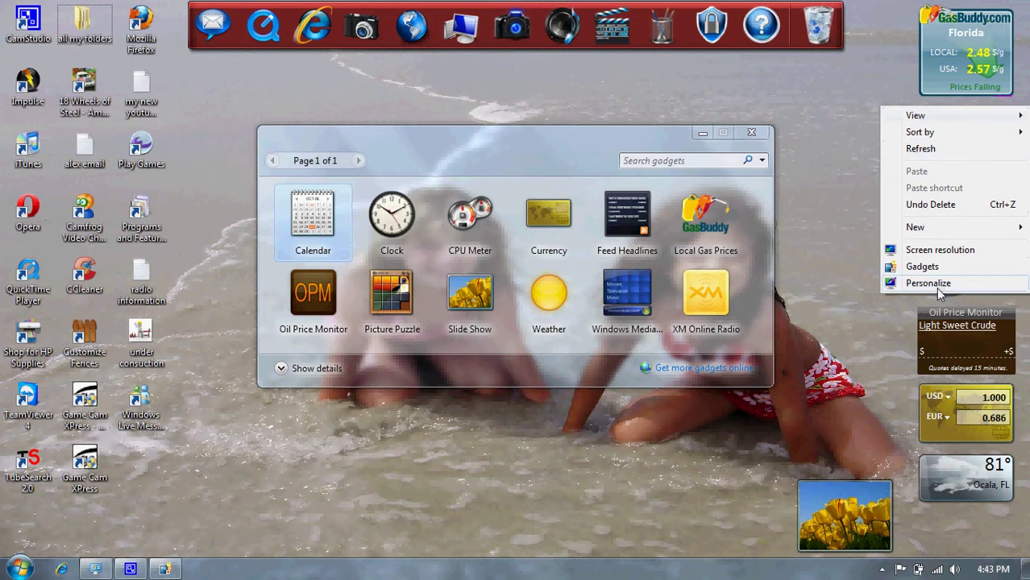
click(679, 339)
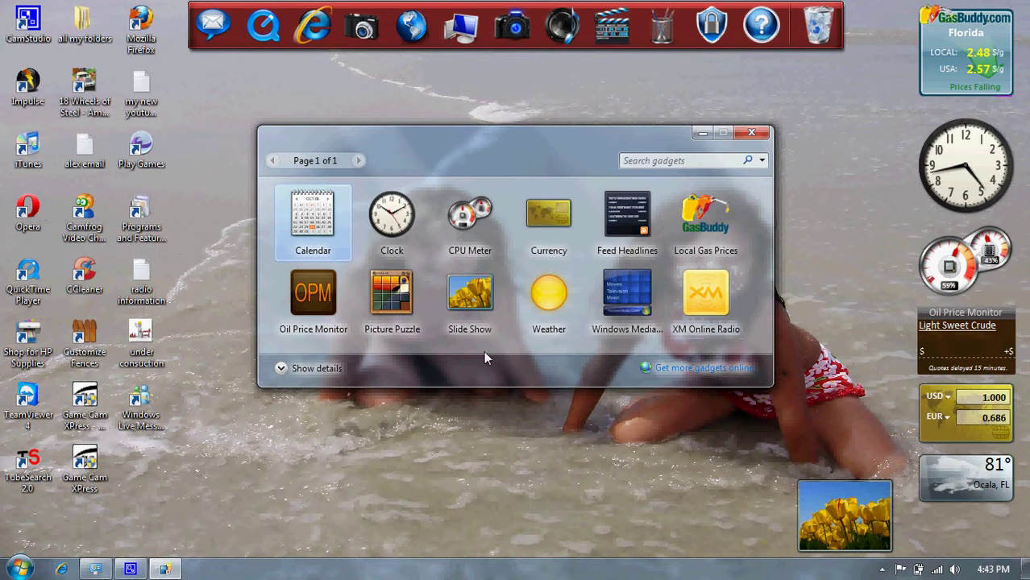
click(280, 370)
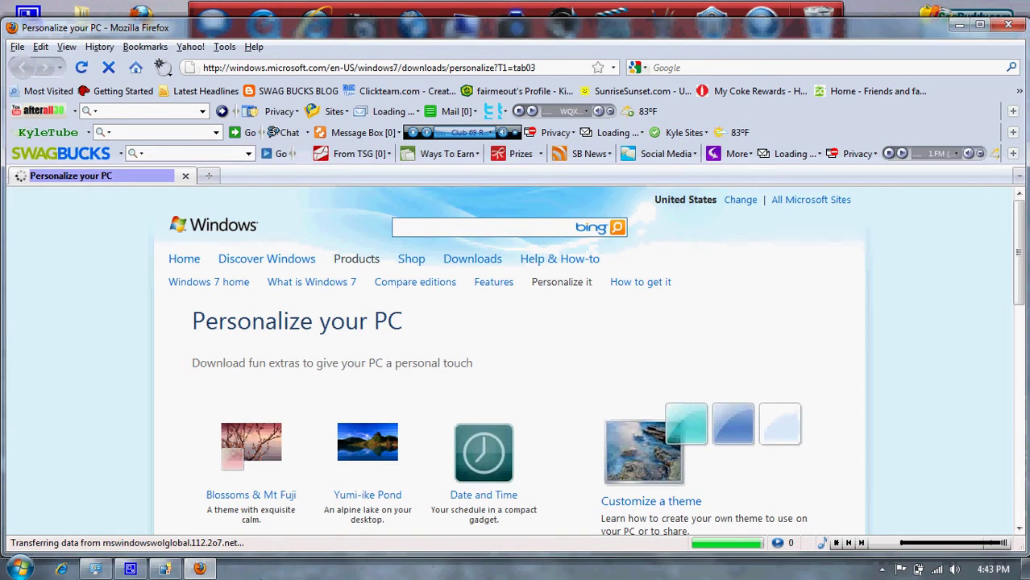
Scroll through the list of downloadable desktop gadgets
scroll(281, 500, down, 5)
scroll(92, 483, down, 3)
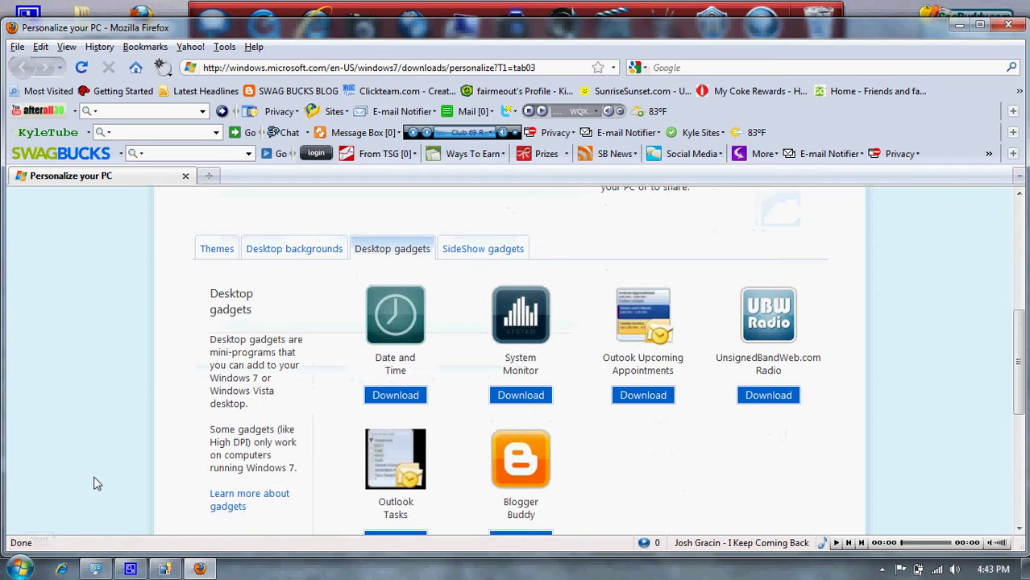
scroll(651, 441, down, 1)
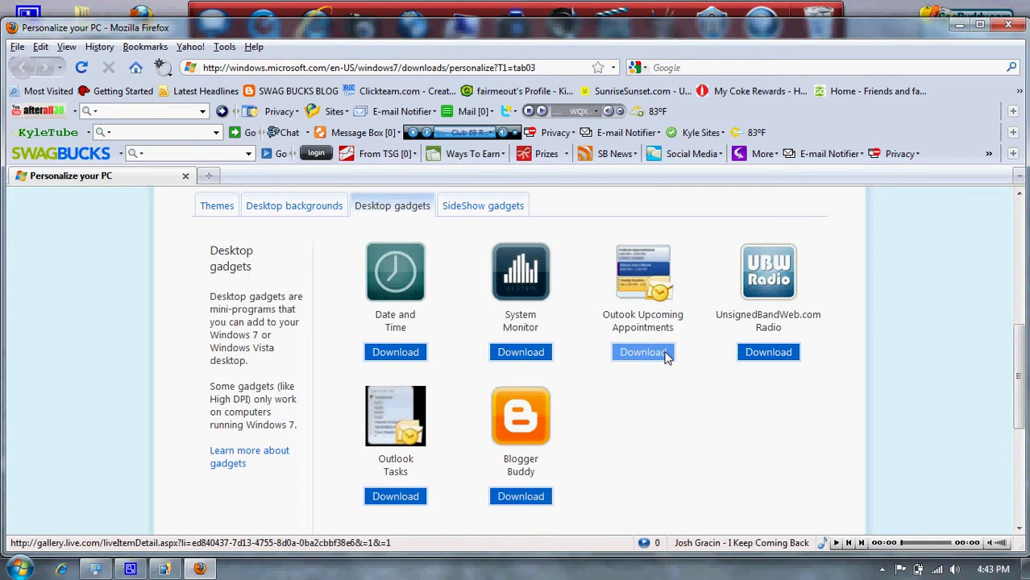
scroll(699, 393, down, 2)
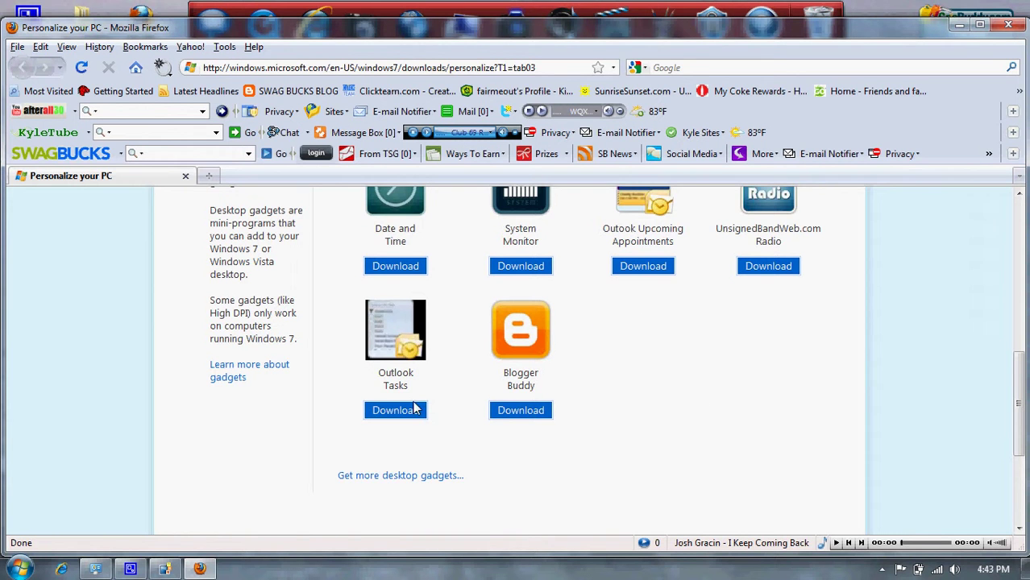
scroll(403, 414, up, 10)
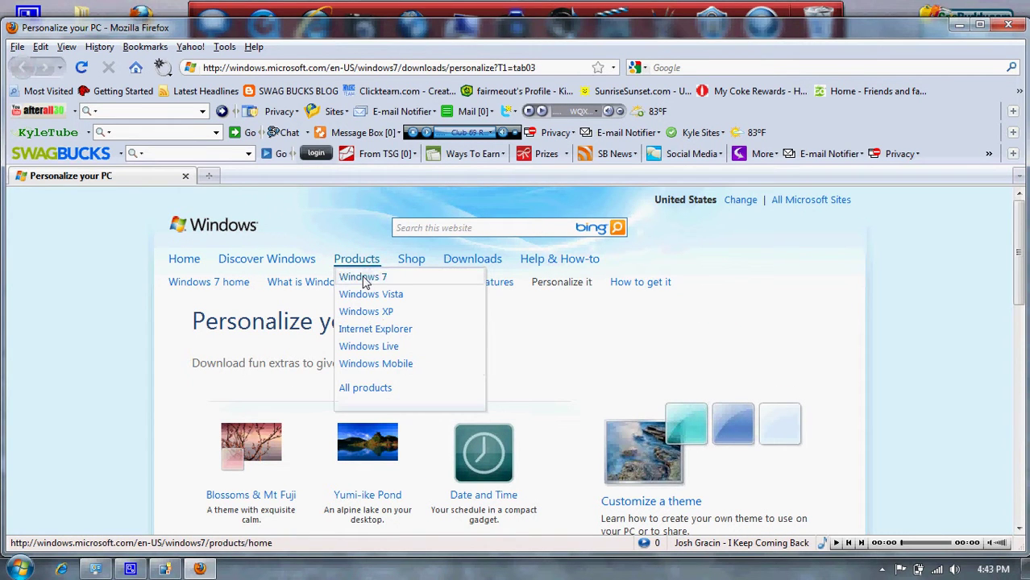
Go to the Windows 7 home page and skim it
click(364, 276)
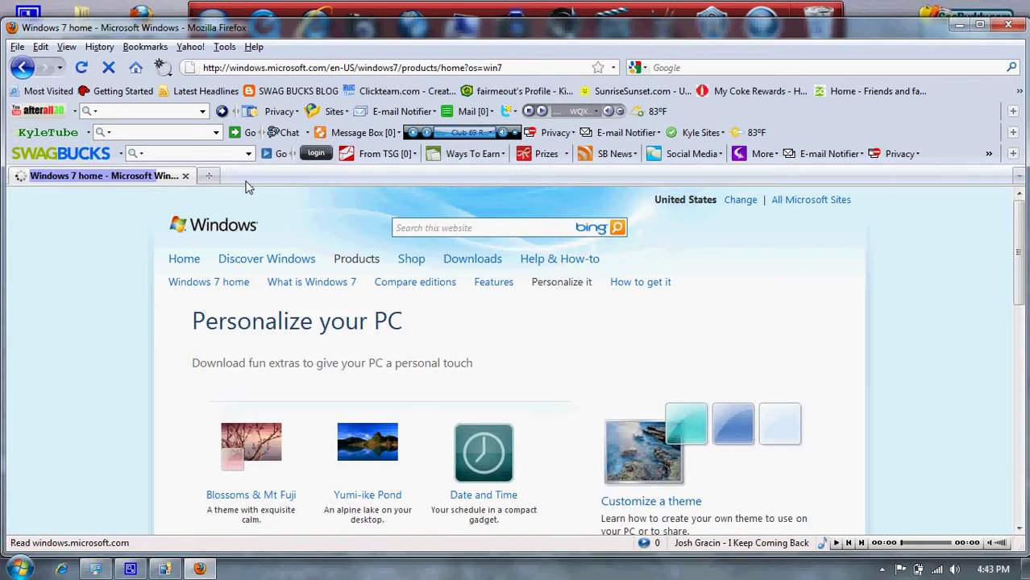
scroll(328, 264, down, 4)
scroll(353, 258, down, 3)
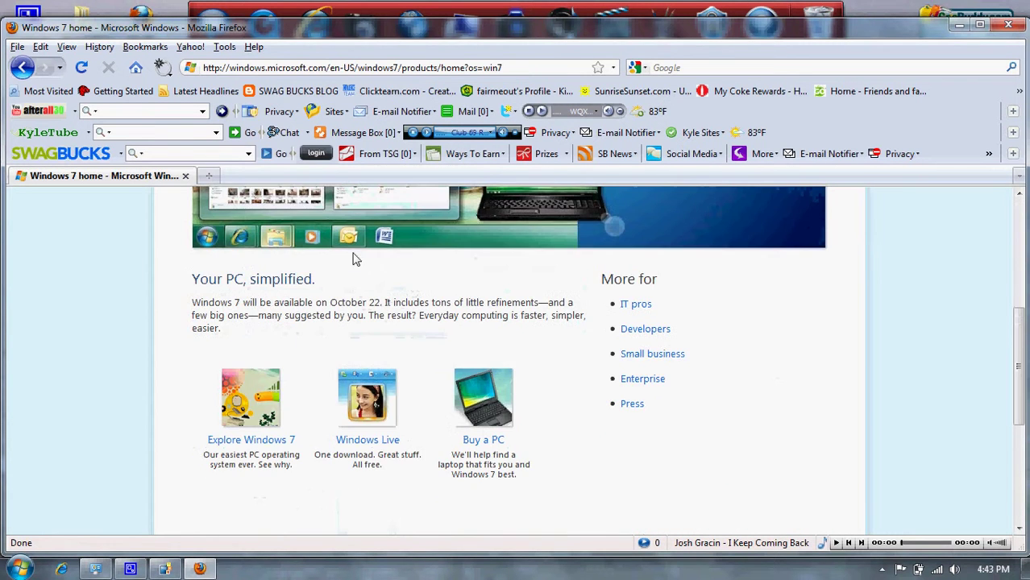
scroll(501, 322, up, 7)
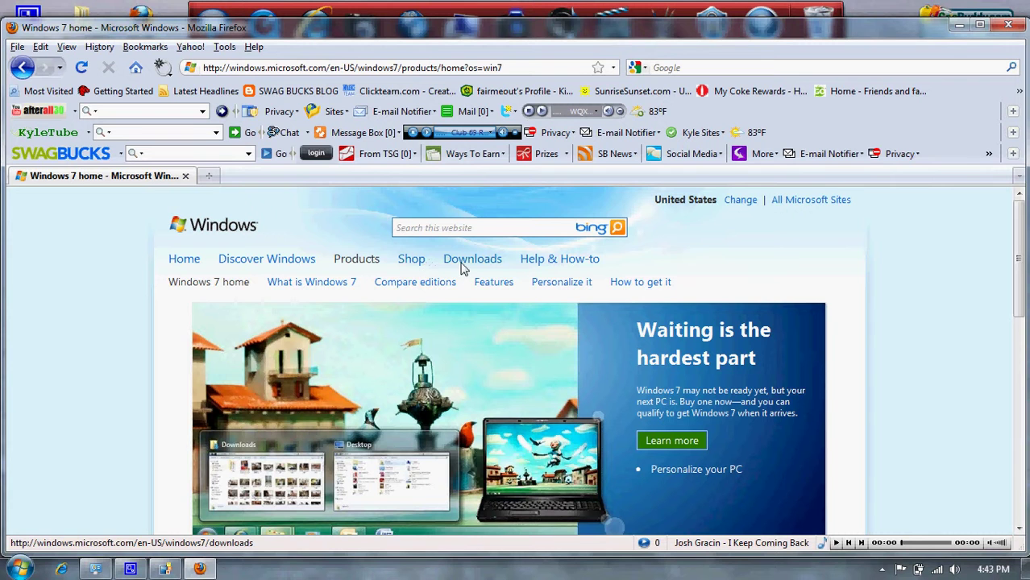
Open the Windows 7 features page and read through its list of features
click(493, 282)
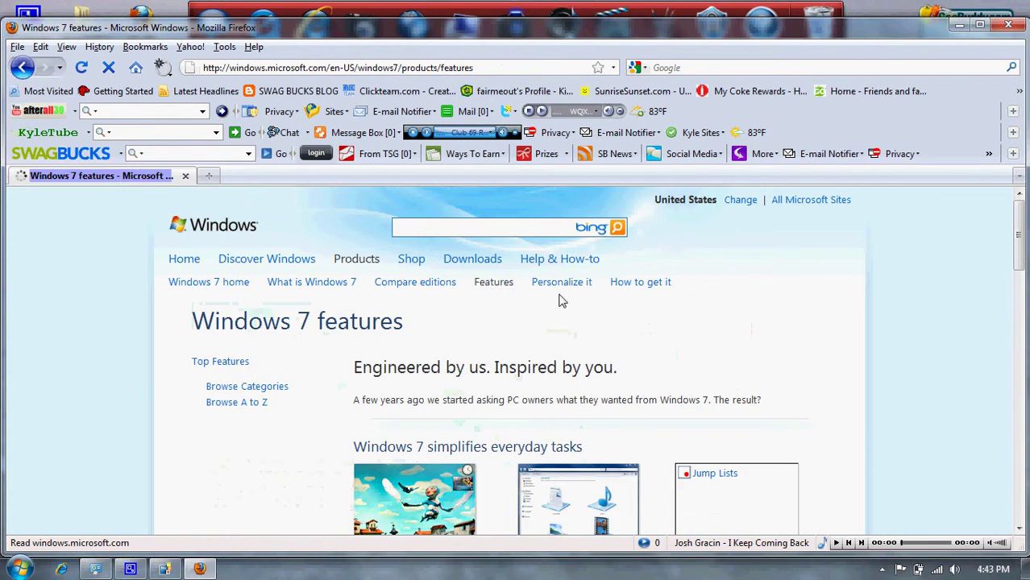
scroll(363, 286, down, 2)
scroll(495, 366, down, 3)
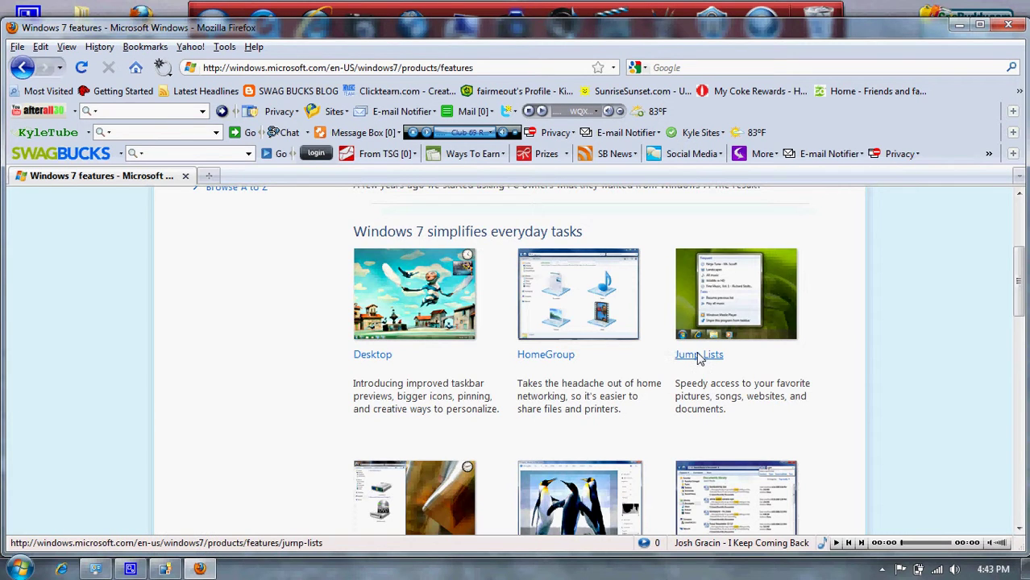
scroll(547, 395, down, 3)
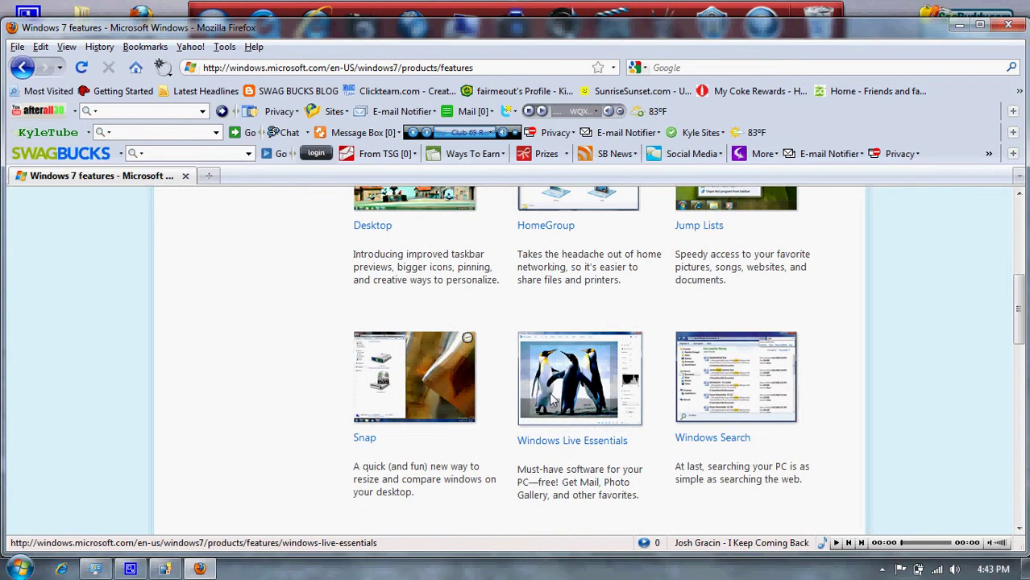
scroll(553, 398, down, 2)
scroll(555, 410, down, 3)
scroll(564, 415, down, 3)
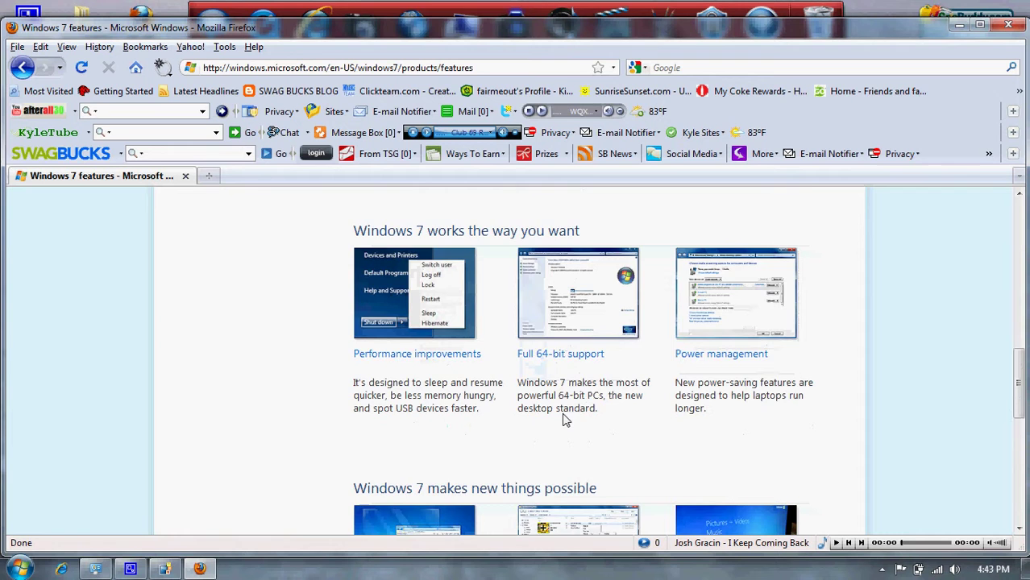
scroll(569, 413, down, 2)
scroll(567, 411, up, 4)
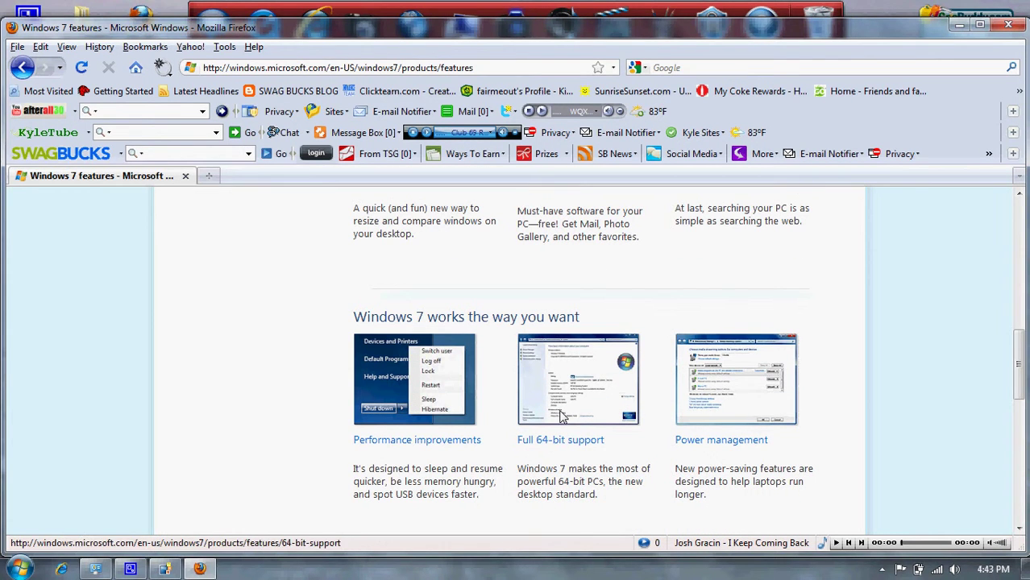
key(super)
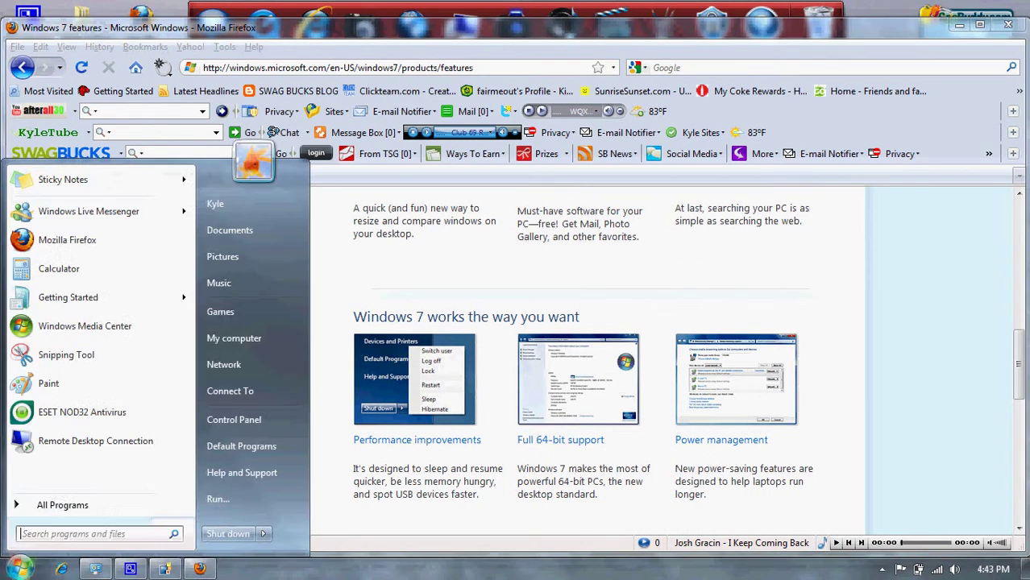
Launch Windows Media Center, minimize Firefox, and close the gadget gallery
click(129, 332)
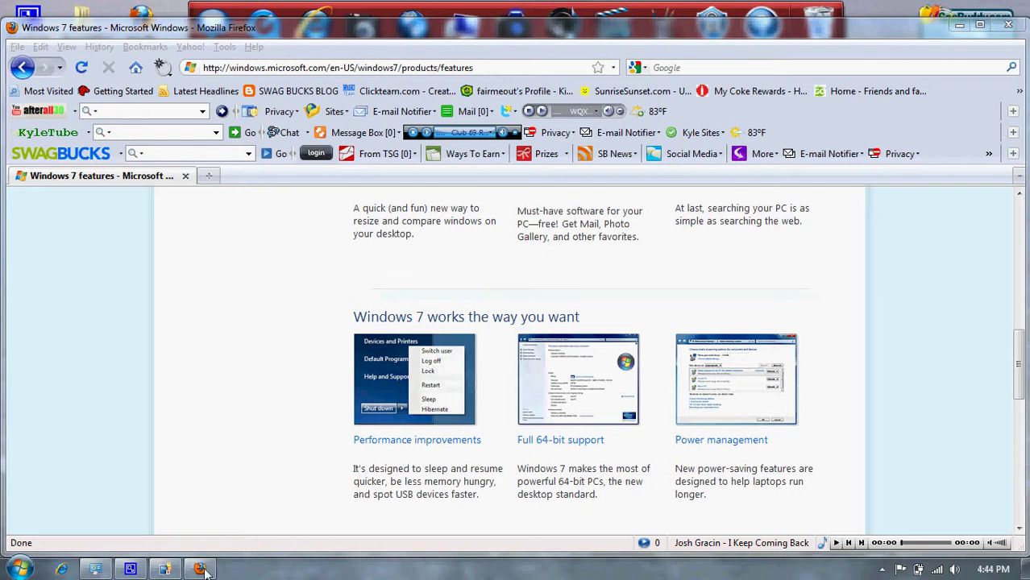
click(955, 30)
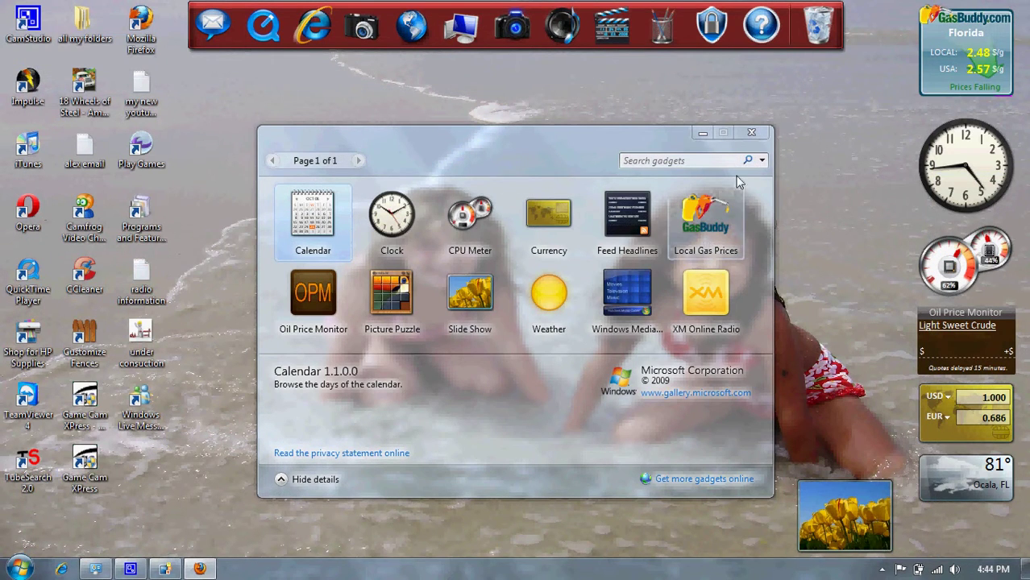
click(737, 140)
click(19, 569)
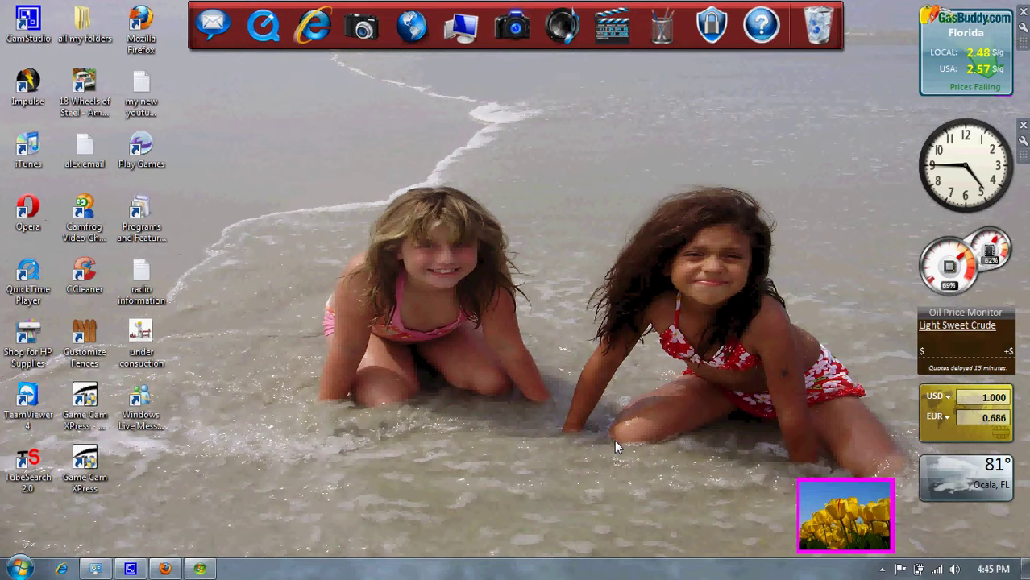
click(883, 570)
click(883, 572)
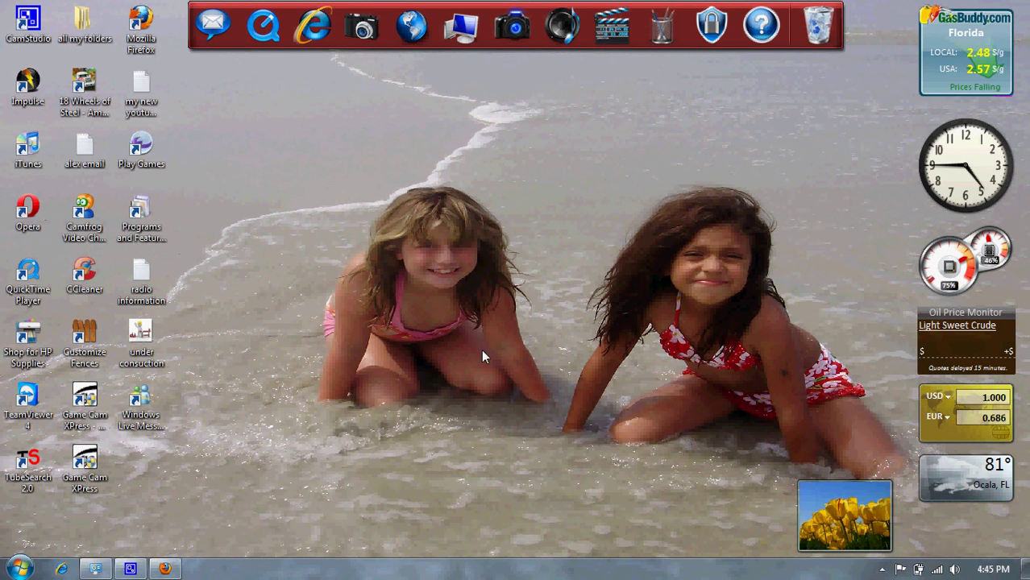